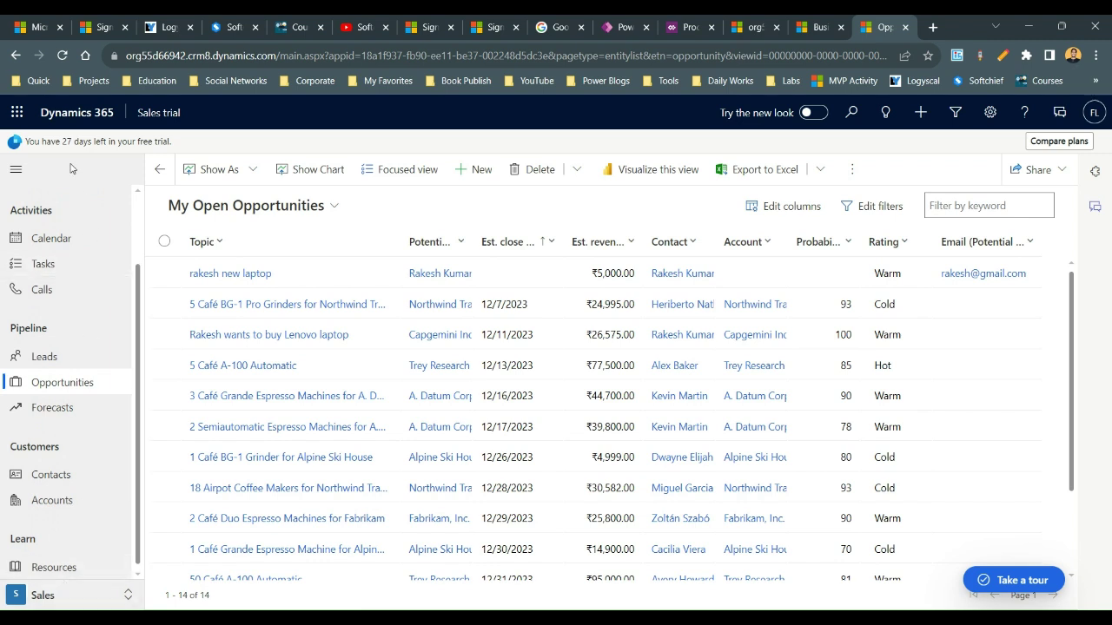
From My Open Opportunities, open the Change area menu at the bottom of the left navigation
click(43, 595)
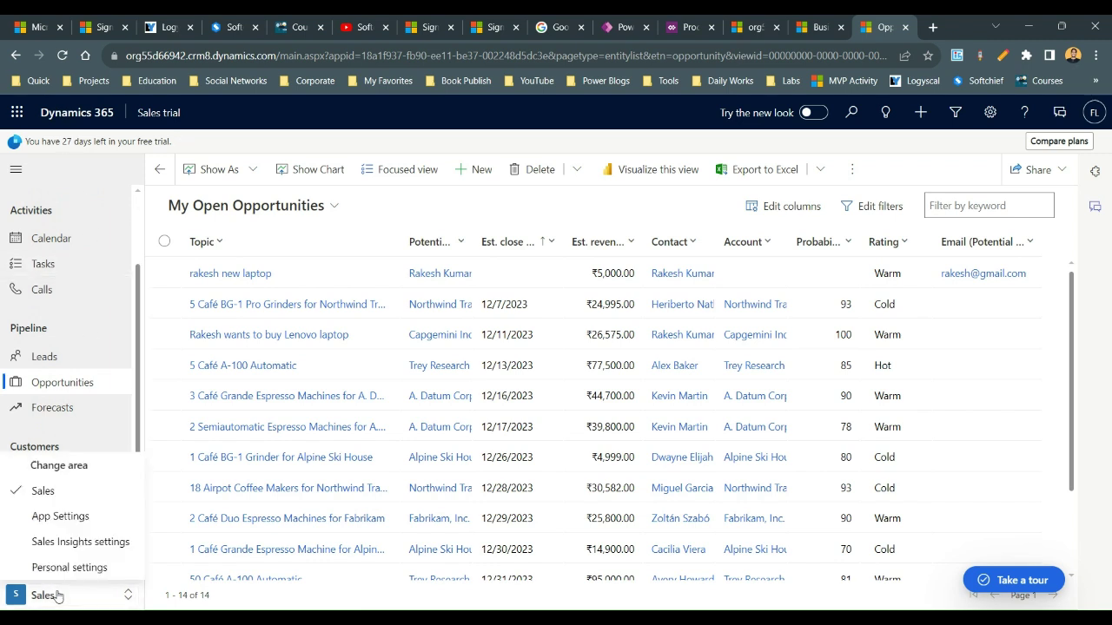
Switch to App Settings and open Families and products under Product Catalog
click(60, 517)
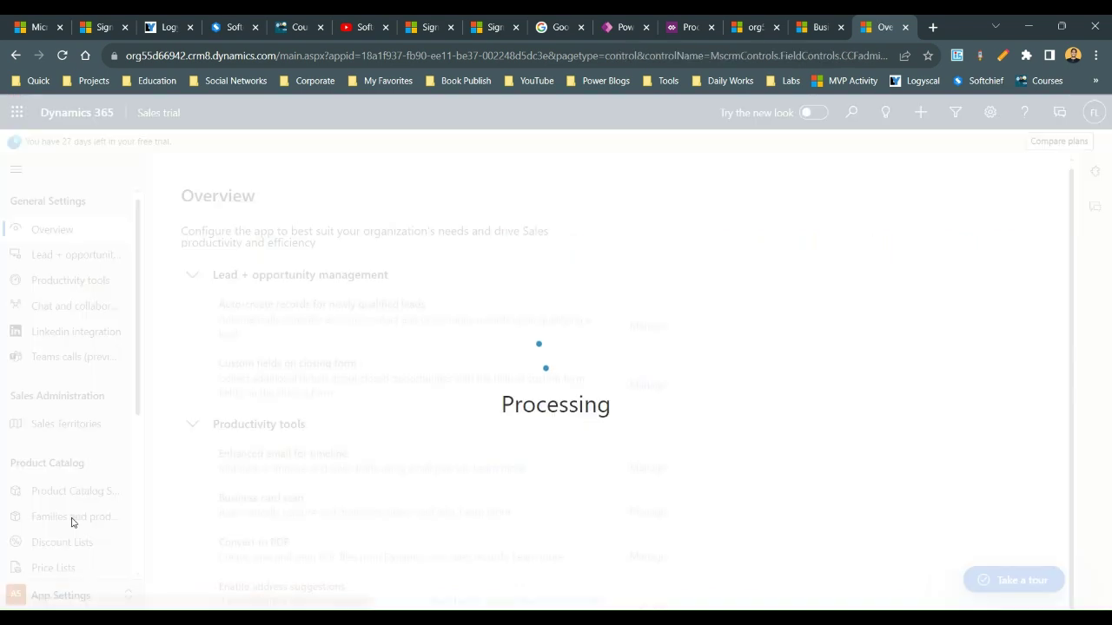
scroll(135, 330, down, 2)
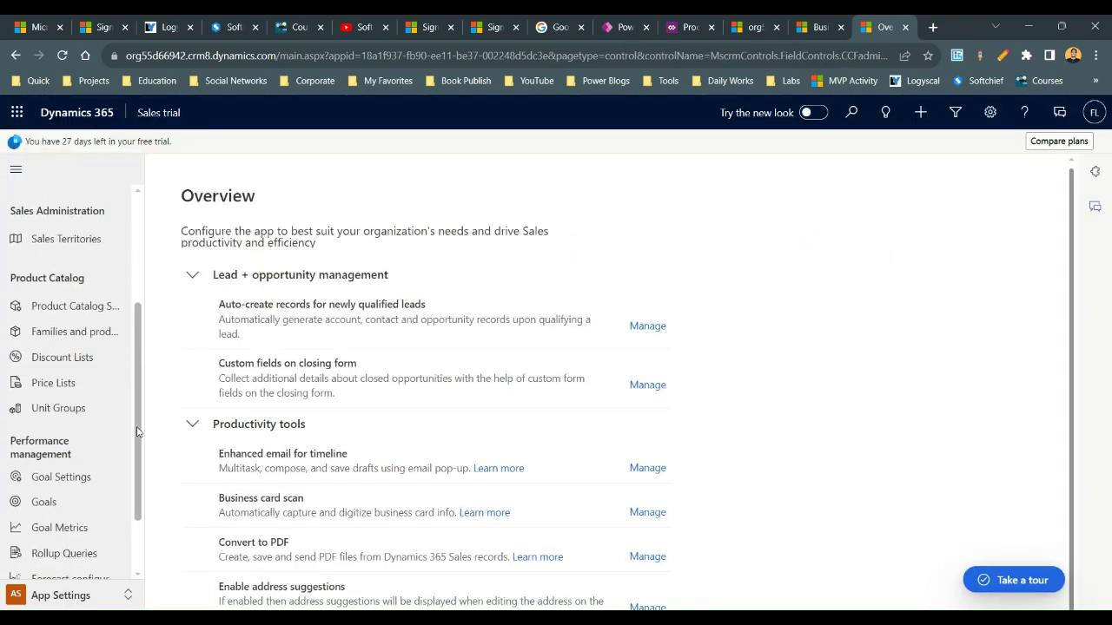
drag(19, 278, 90, 282)
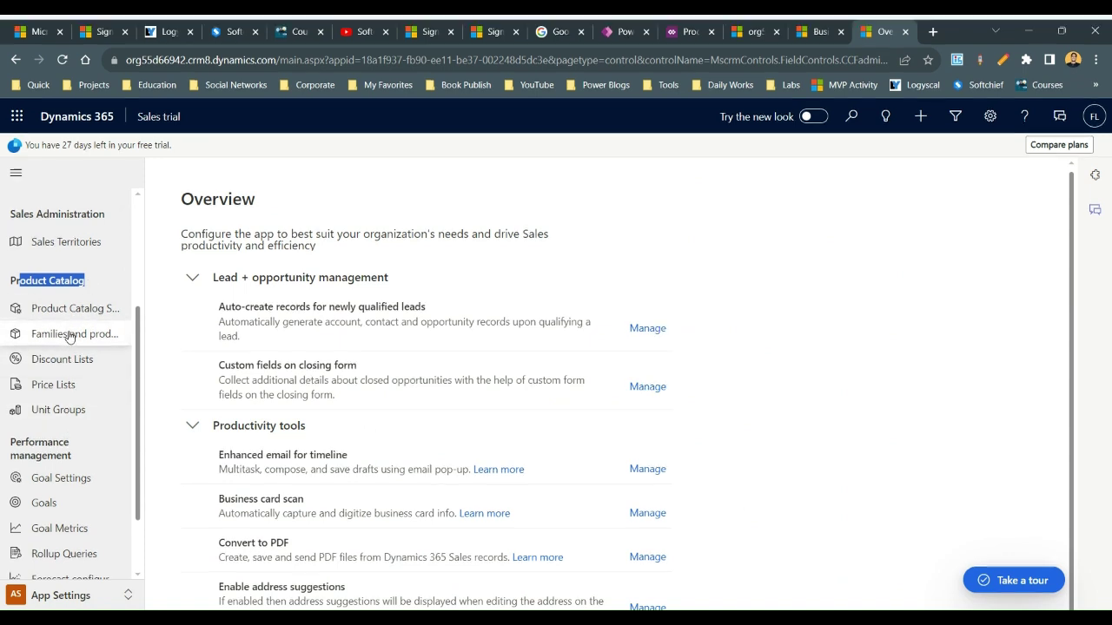
click(69, 337)
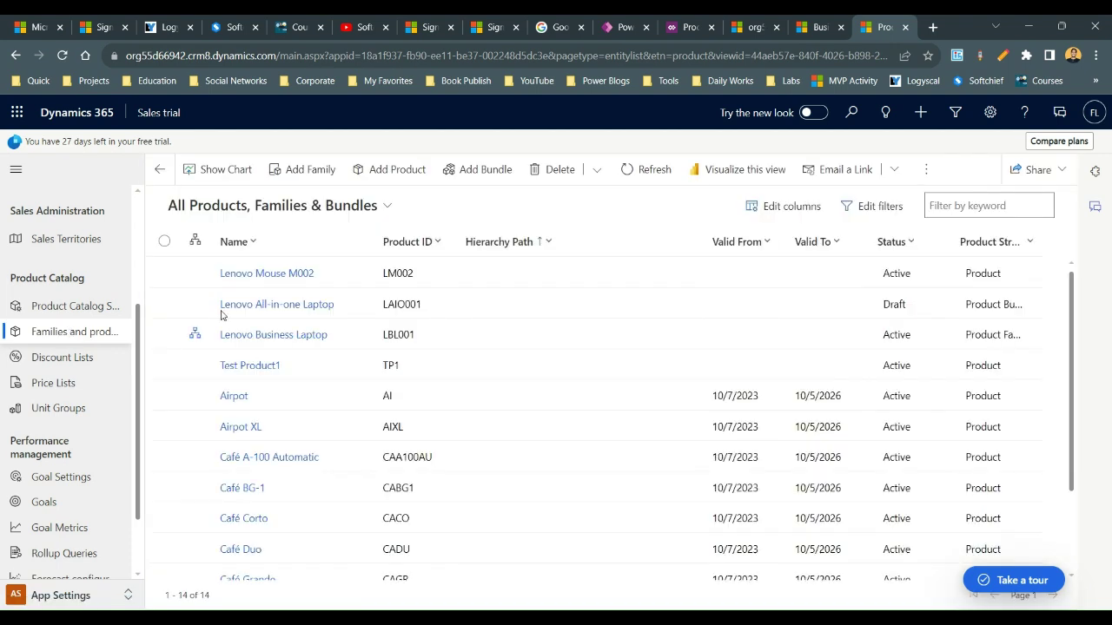
Add a new product named 'Gaming Laptops'
click(413, 170)
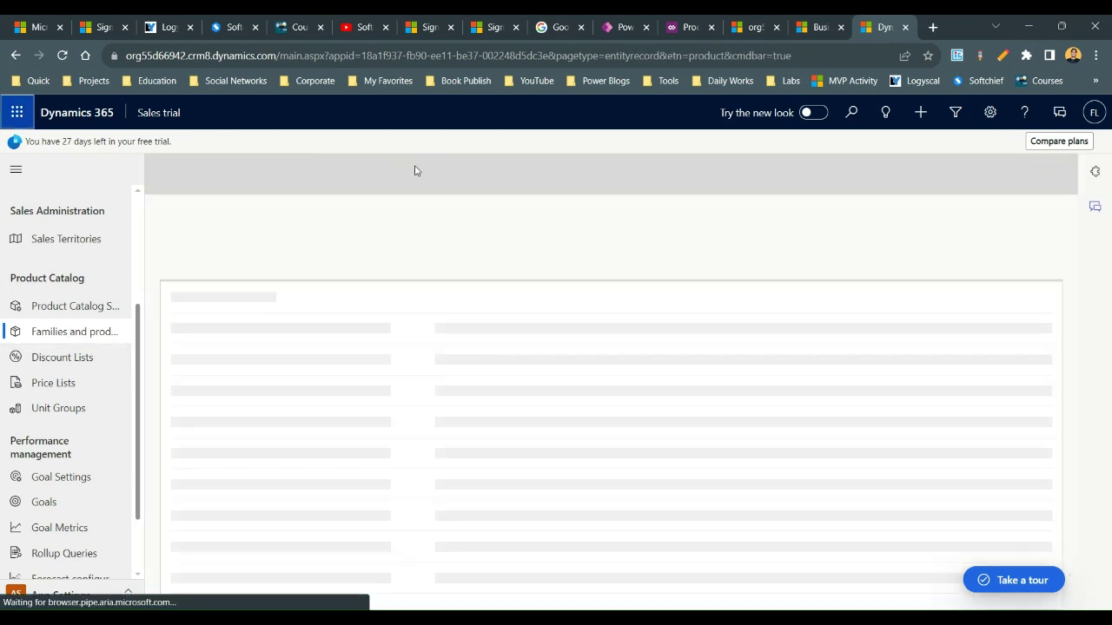
click(348, 305)
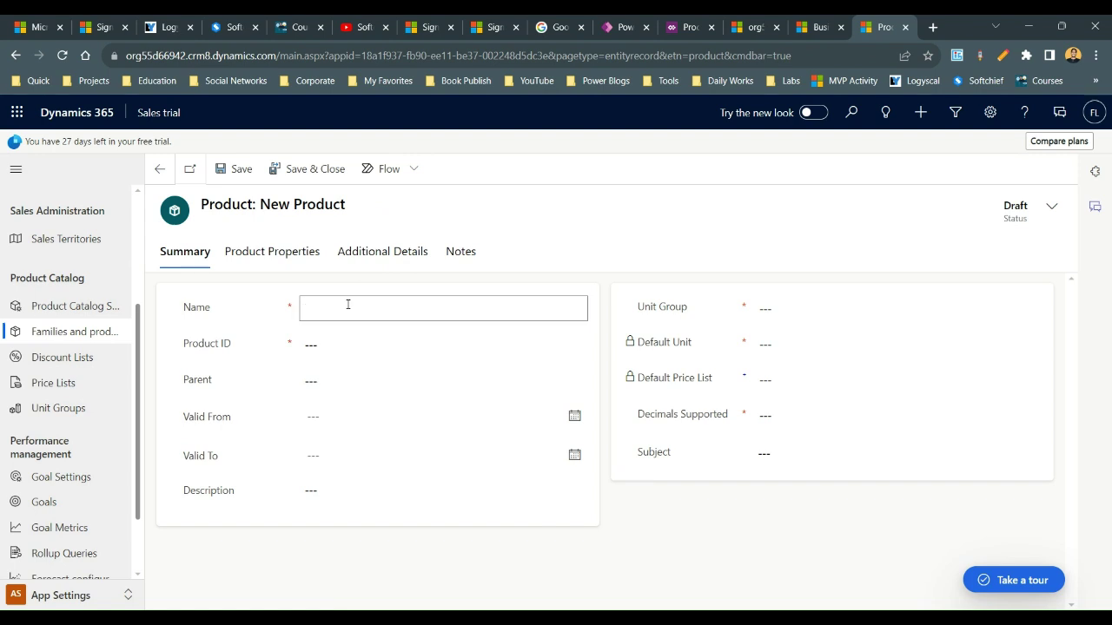
text(Lap)
key(BackSpace)
key(BackSpace)
key(BackSpace)
text(High End Lap)
key(BackSpace)
text(ptops)
double_click(316, 311)
shift+click(348, 309)
text(Gaming)
Enter GL001 as the product ID
click(369, 342)
text(GL001)
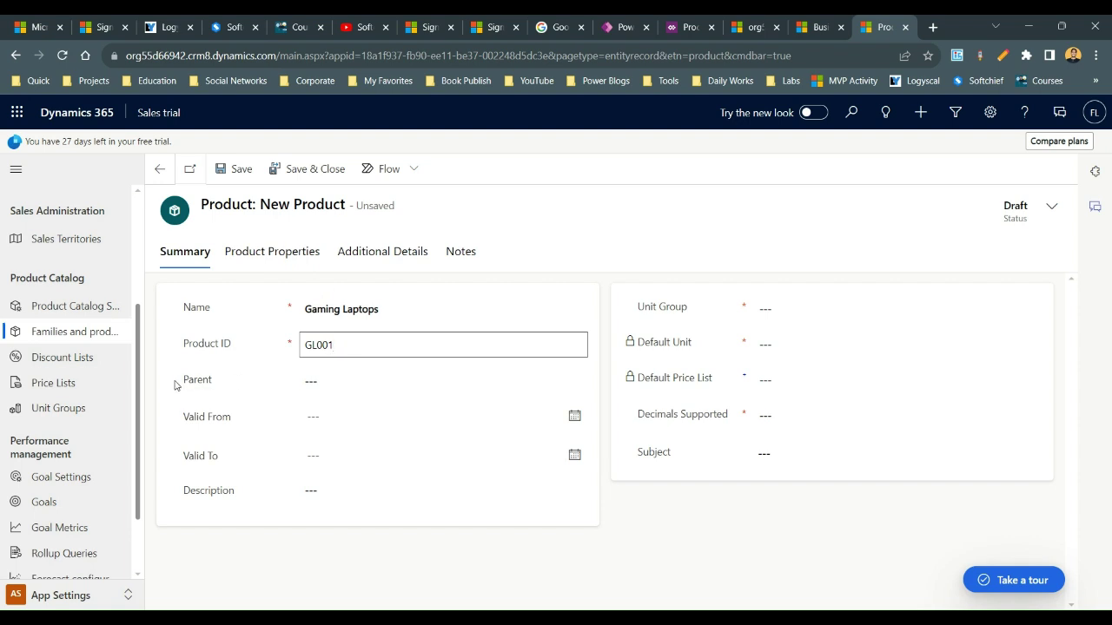
drag(173, 385, 228, 383)
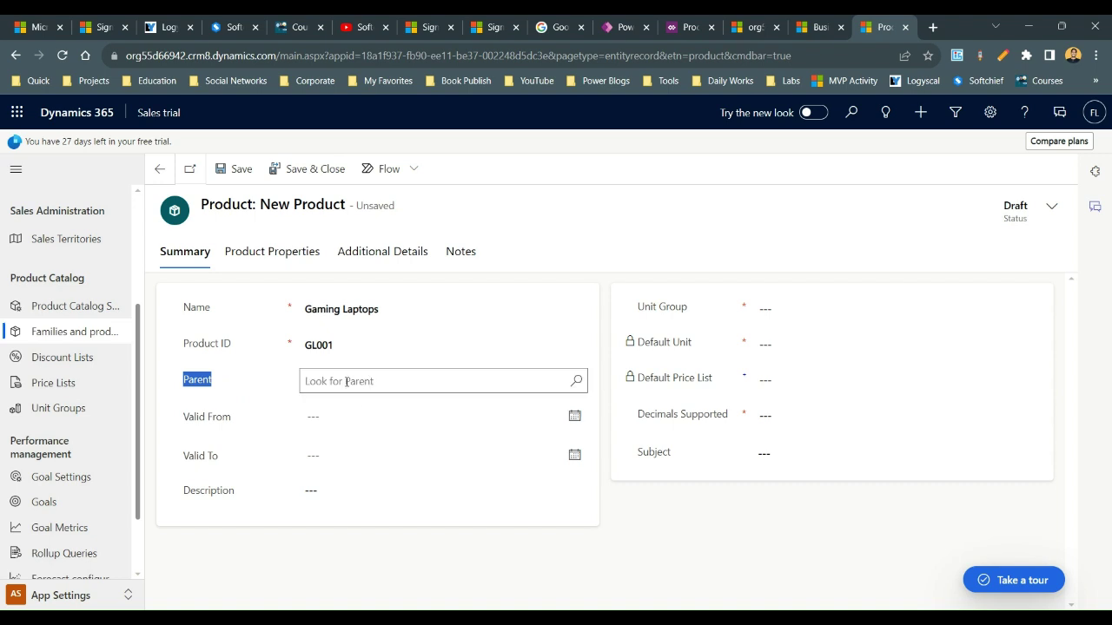
Set Unit Group Laptops, Default Unit Each and Decimals Supported 2, then save the product
click(918, 313)
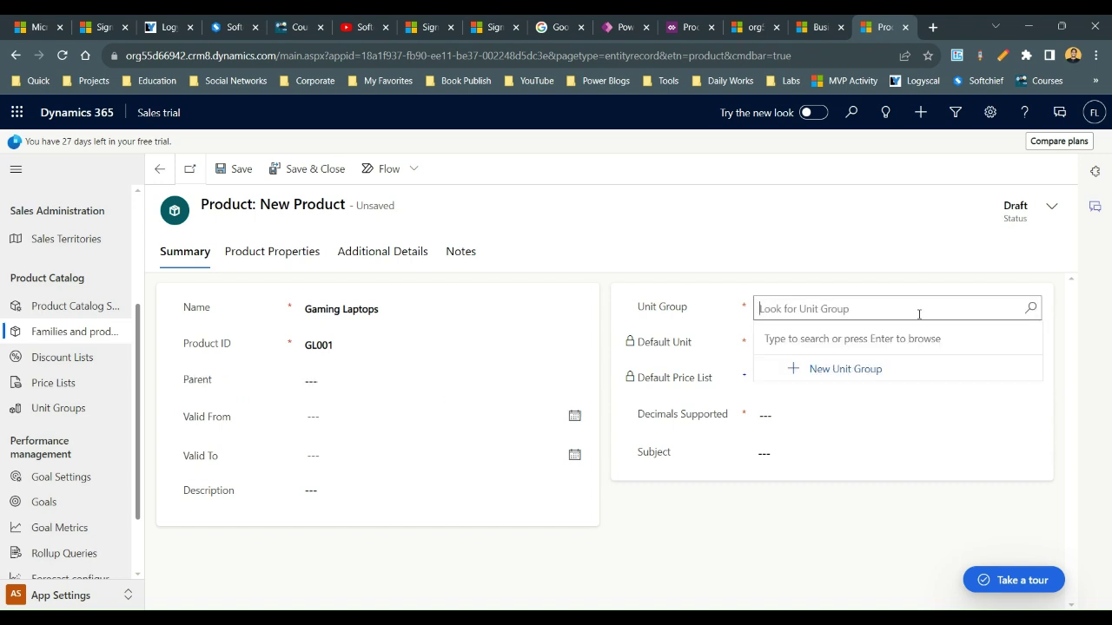
click(1027, 311)
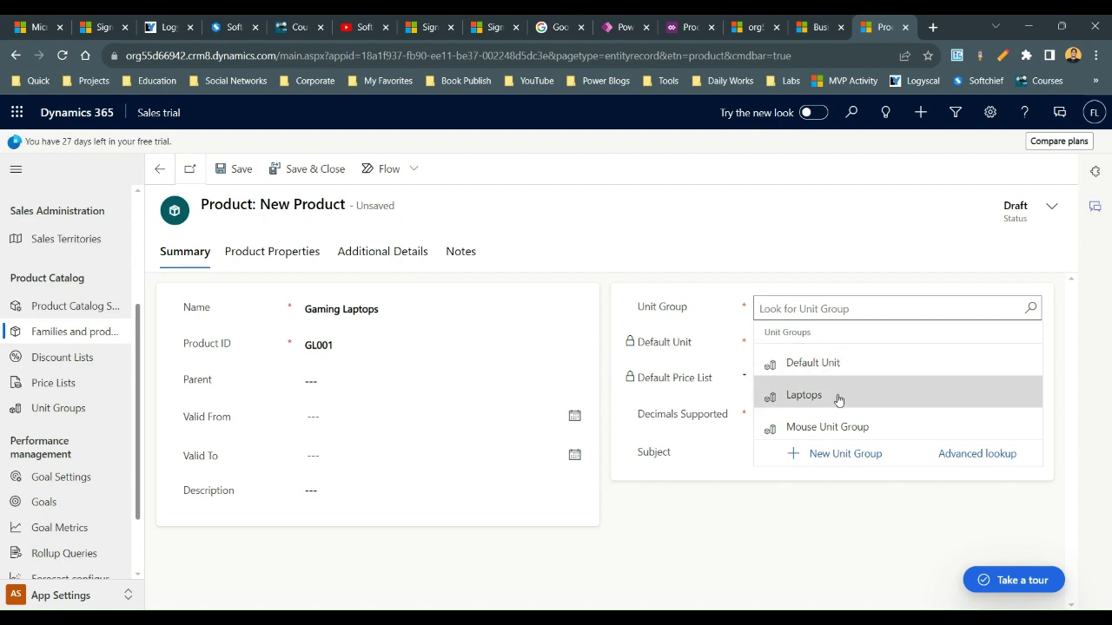
click(838, 398)
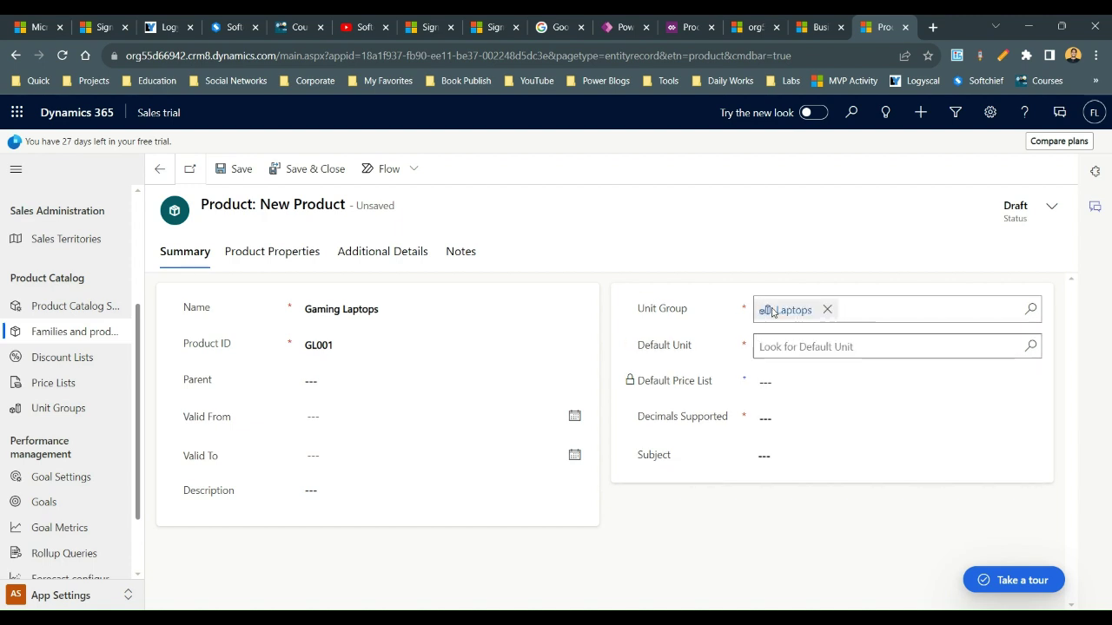
click(869, 346)
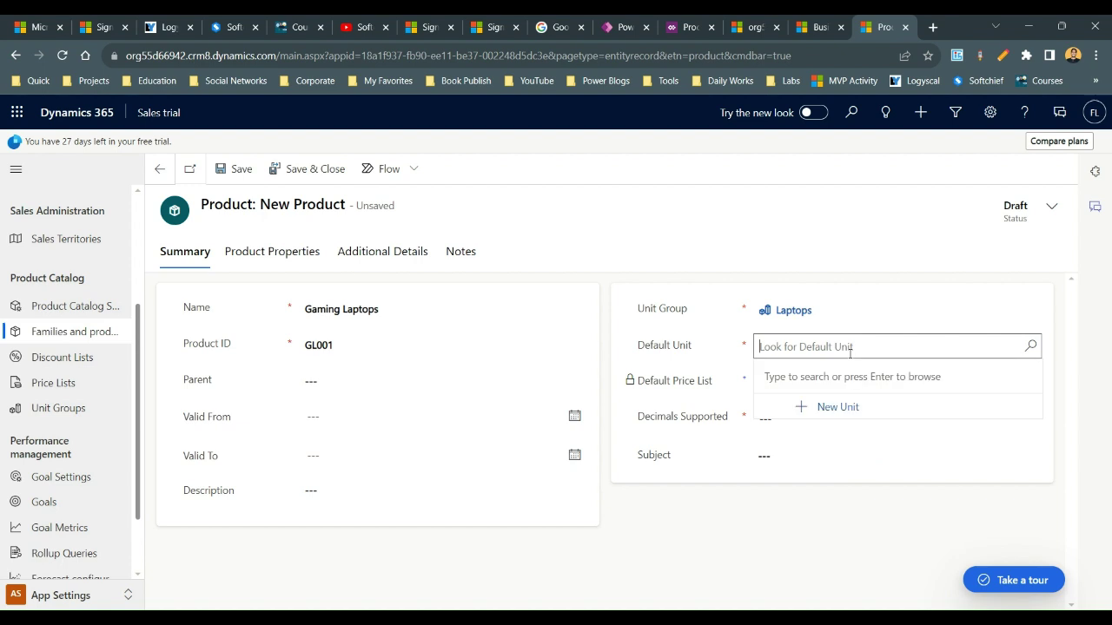
click(1031, 348)
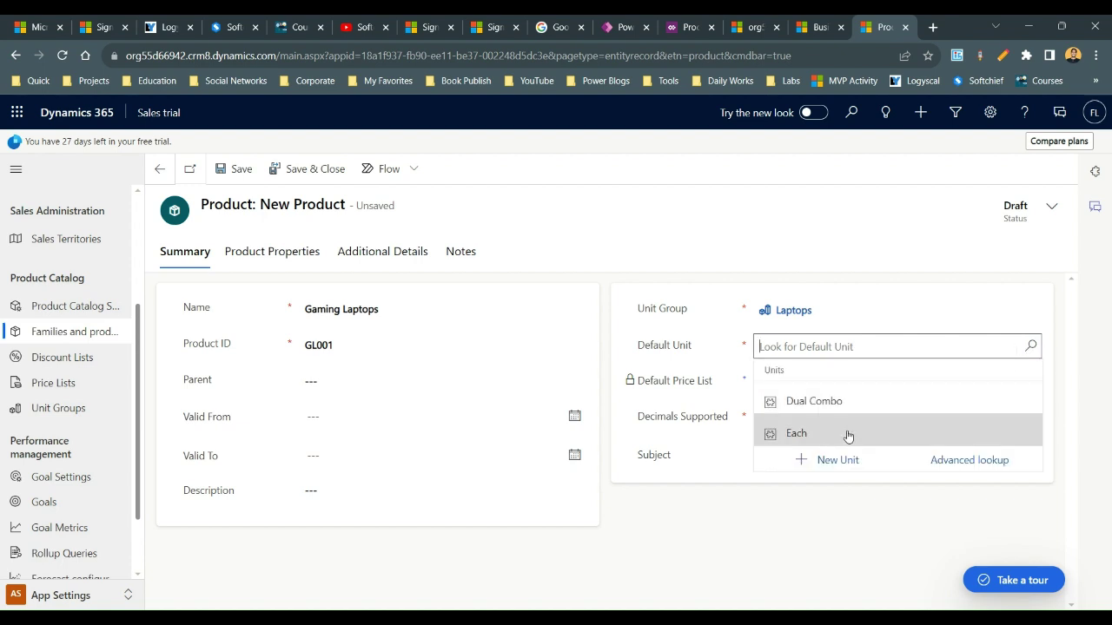
click(848, 434)
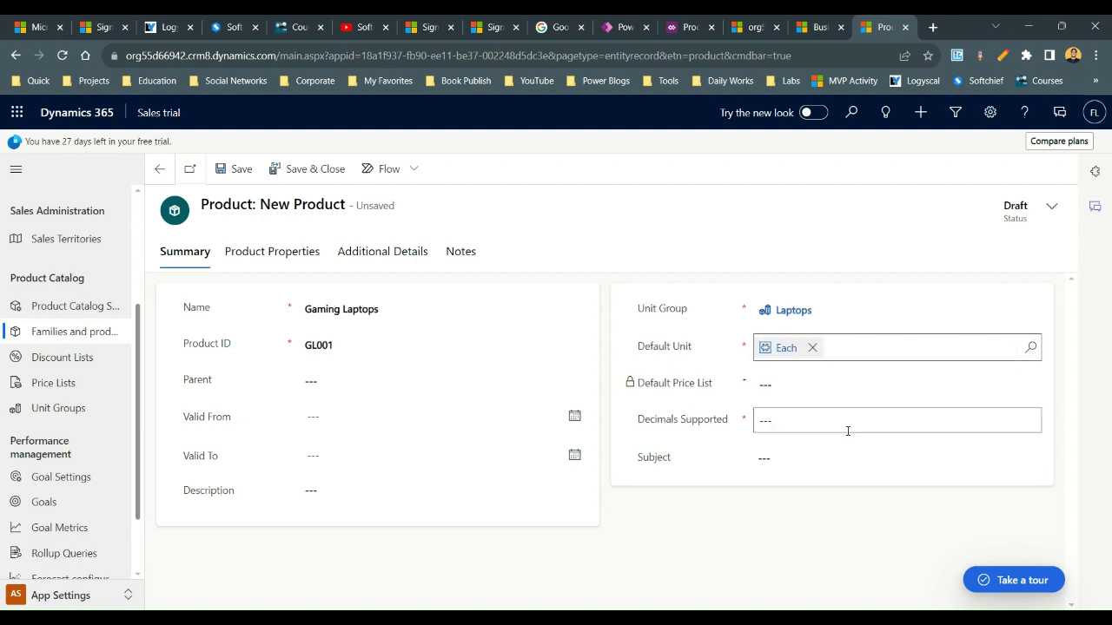
click(779, 425)
text(2)
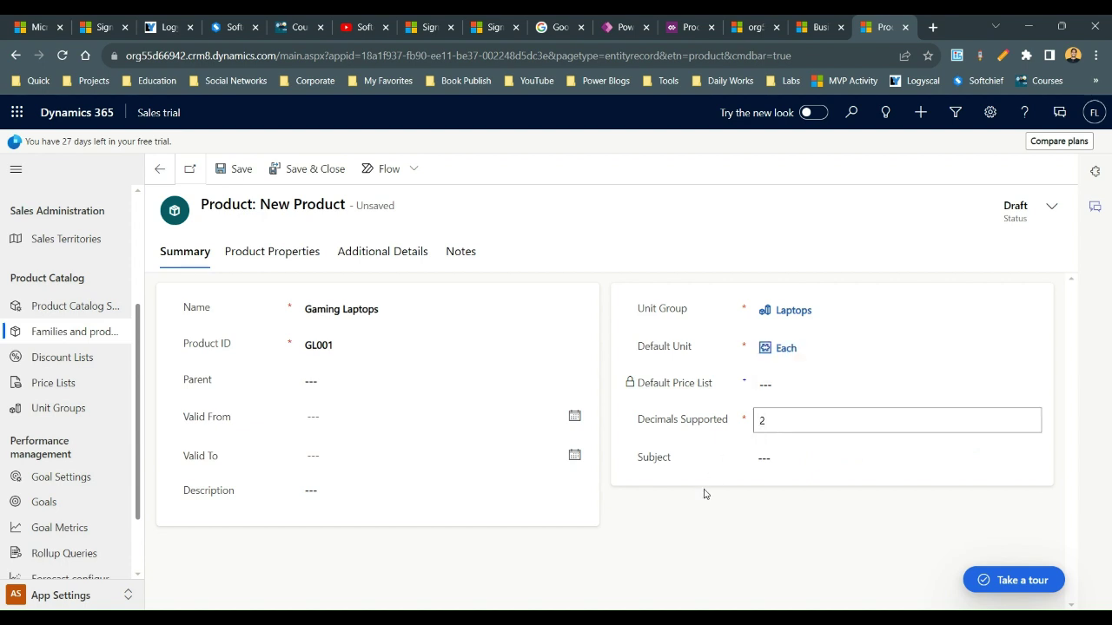
click(230, 171)
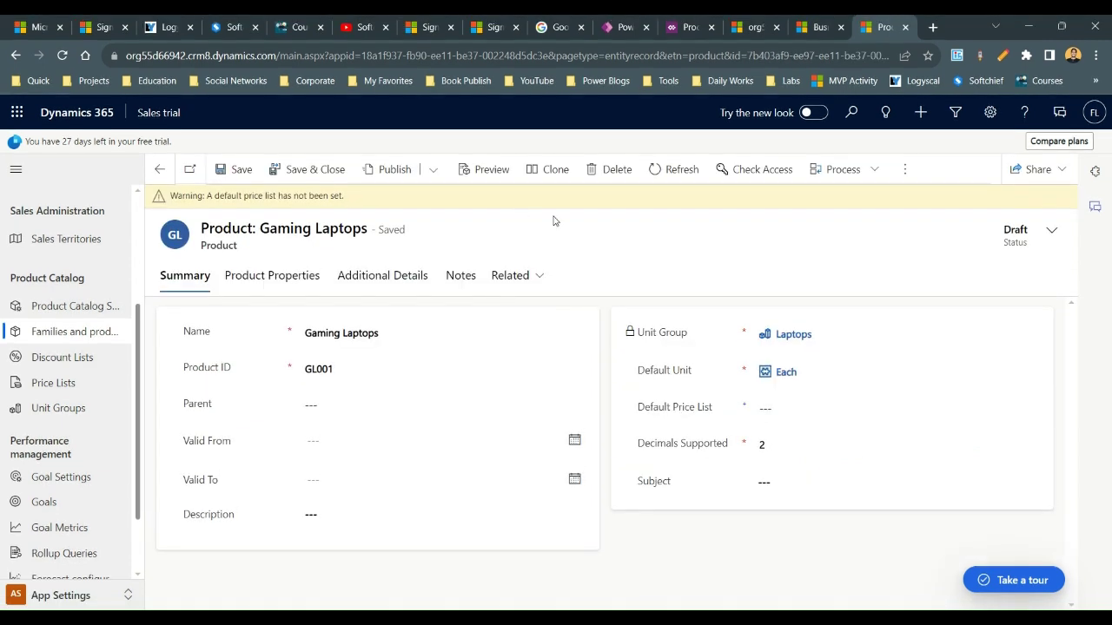
Set Lenovo India Price List as Gaming Laptops' default price list and save
click(752, 408)
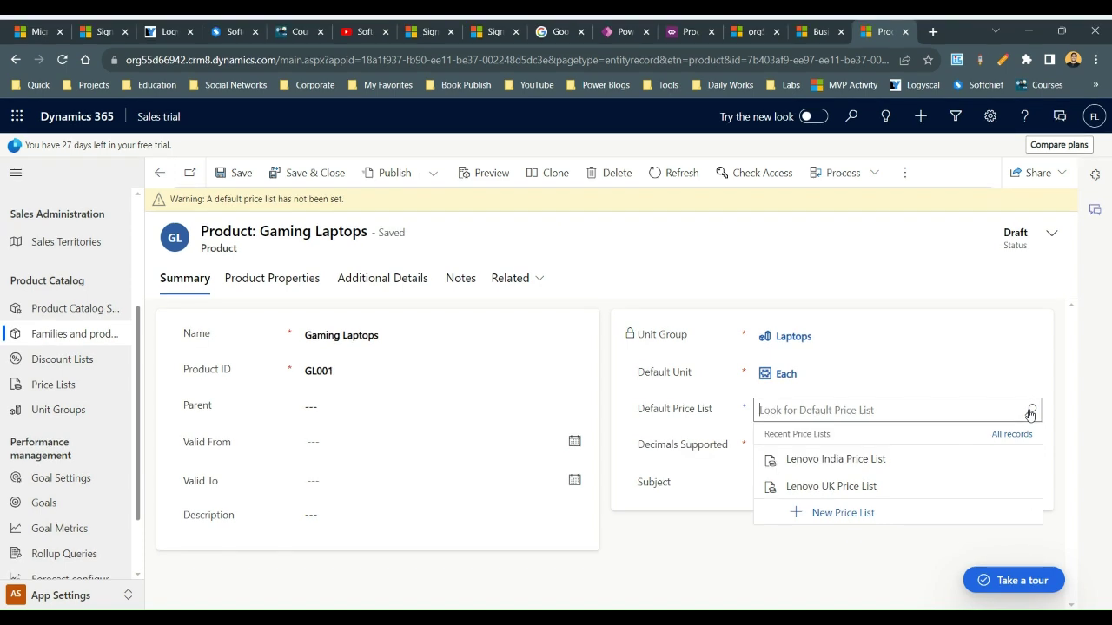
click(841, 459)
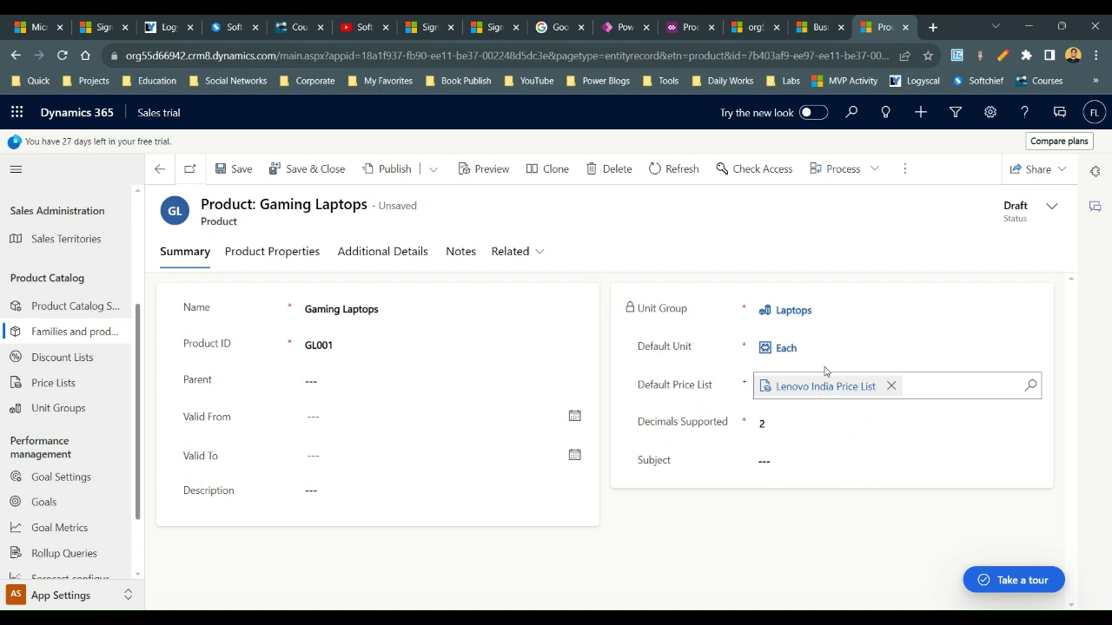
click(241, 170)
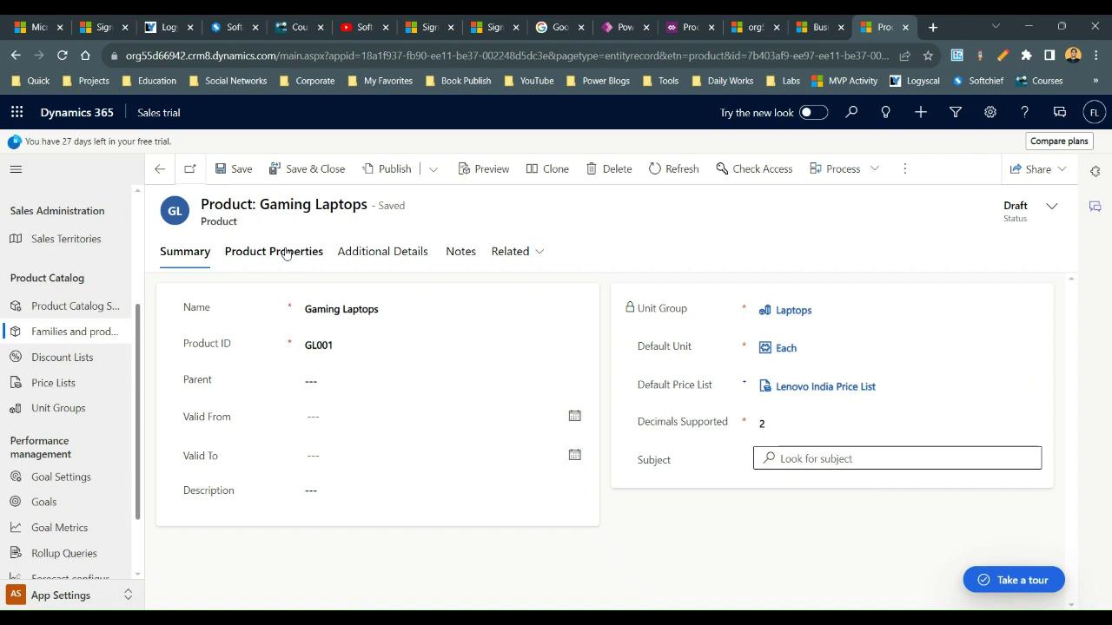
click(286, 253)
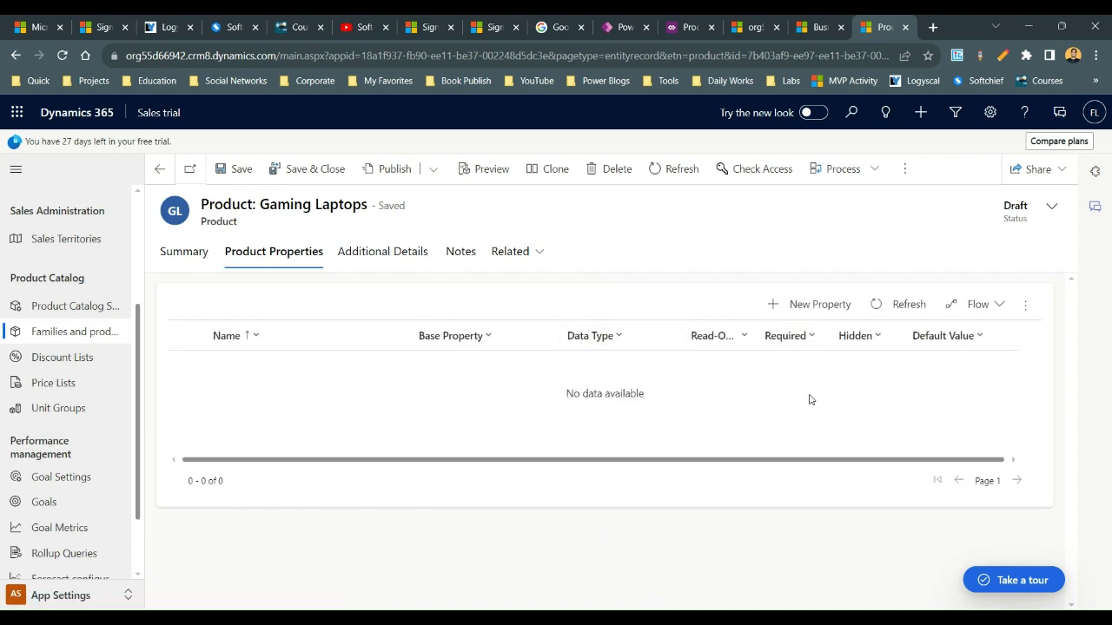
Highlight the Gaming Laptops title on its empty Product Properties tab
drag(260, 205, 368, 206)
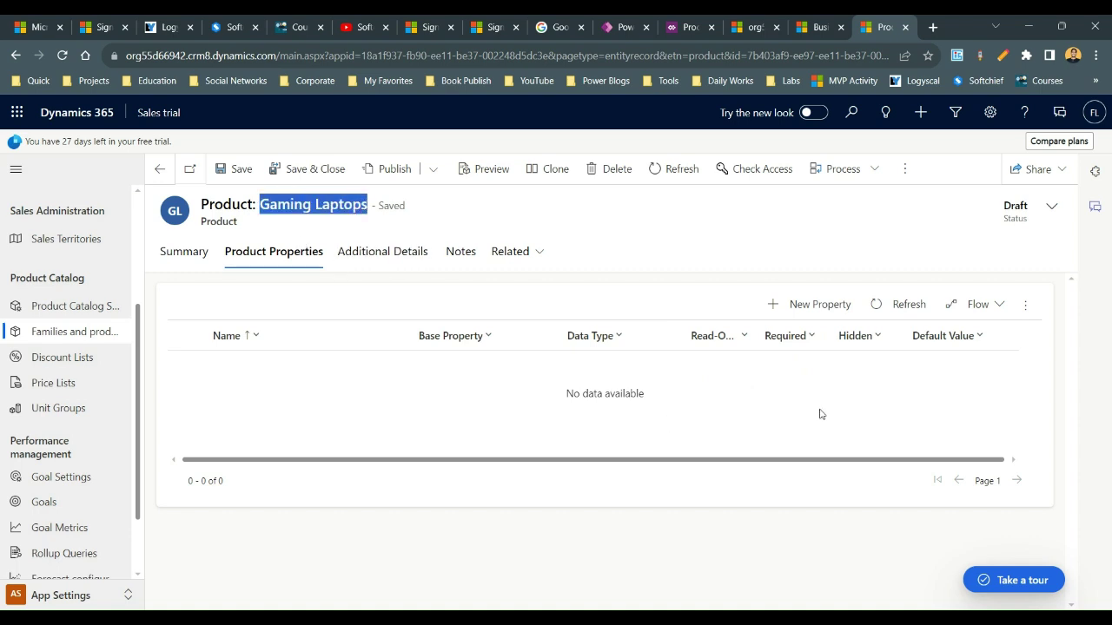
Add a new product property named 'Color'
click(820, 312)
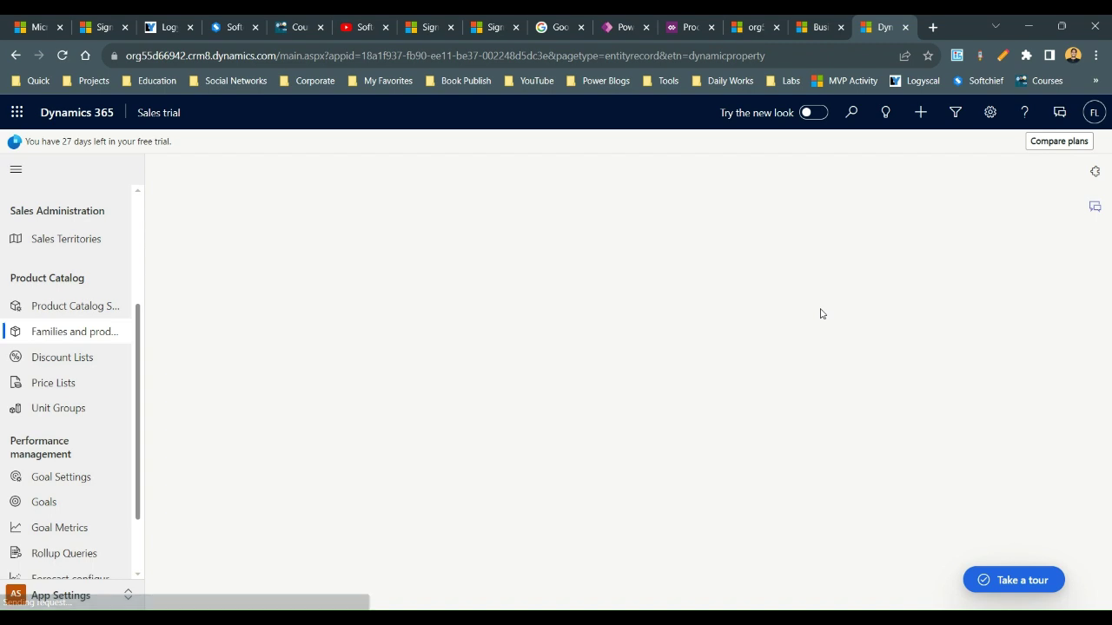
click(343, 291)
text(Color)
key(BackSpace)
key(BackSpace)
key(BackSpace)
key(BackSpace)
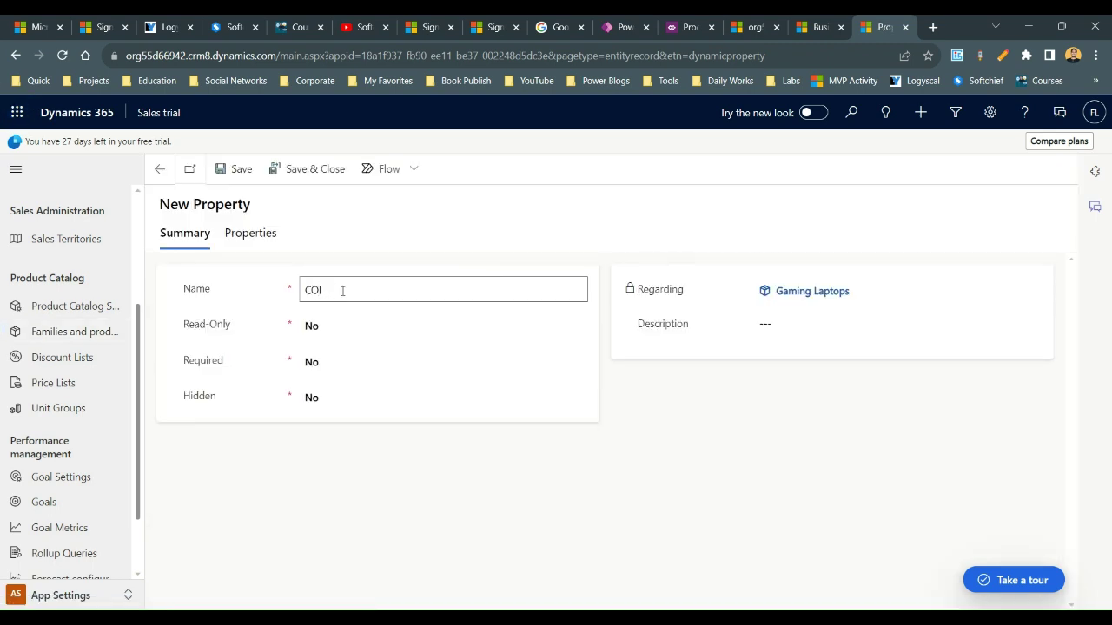
text(olor)
key(Tab)
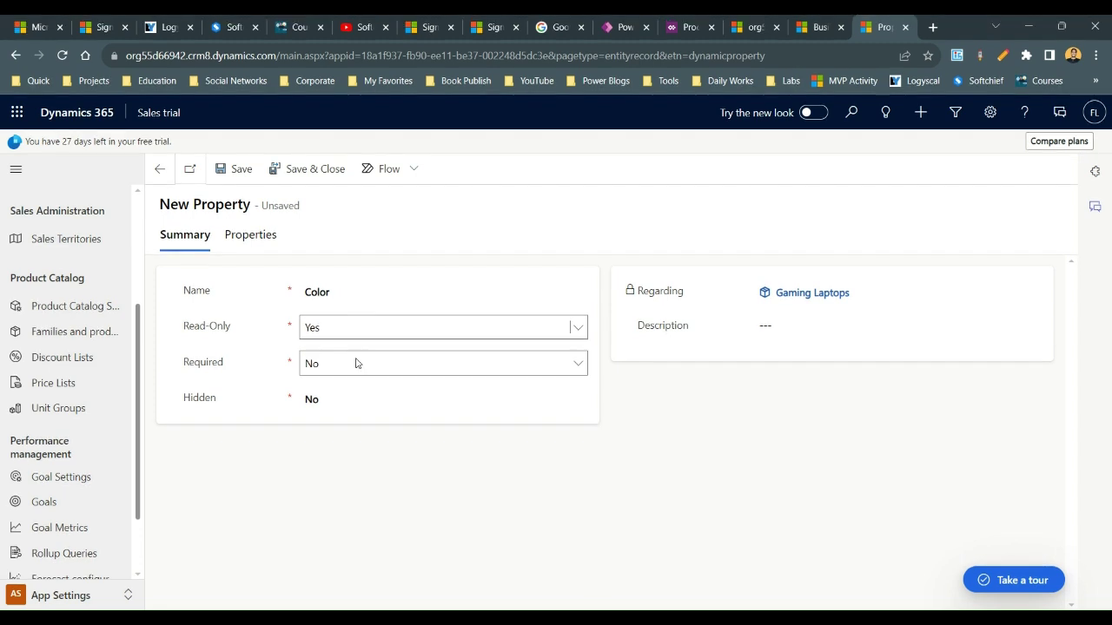
Set Color to Read-Only No, Required Yes, Hidden No, and attempt to save
key(Down)
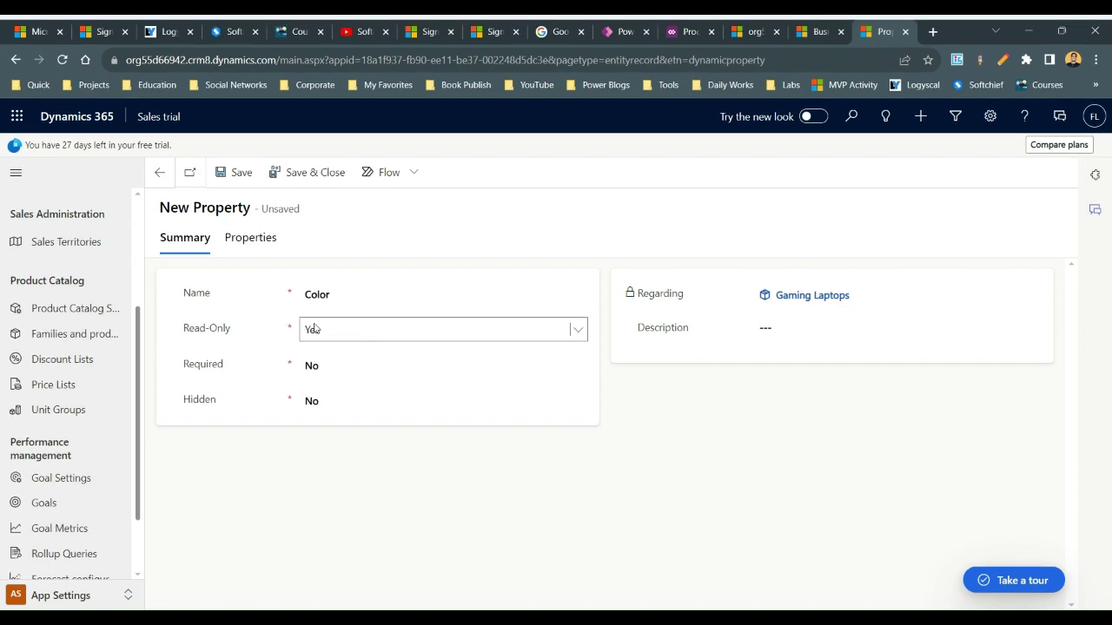
click(323, 358)
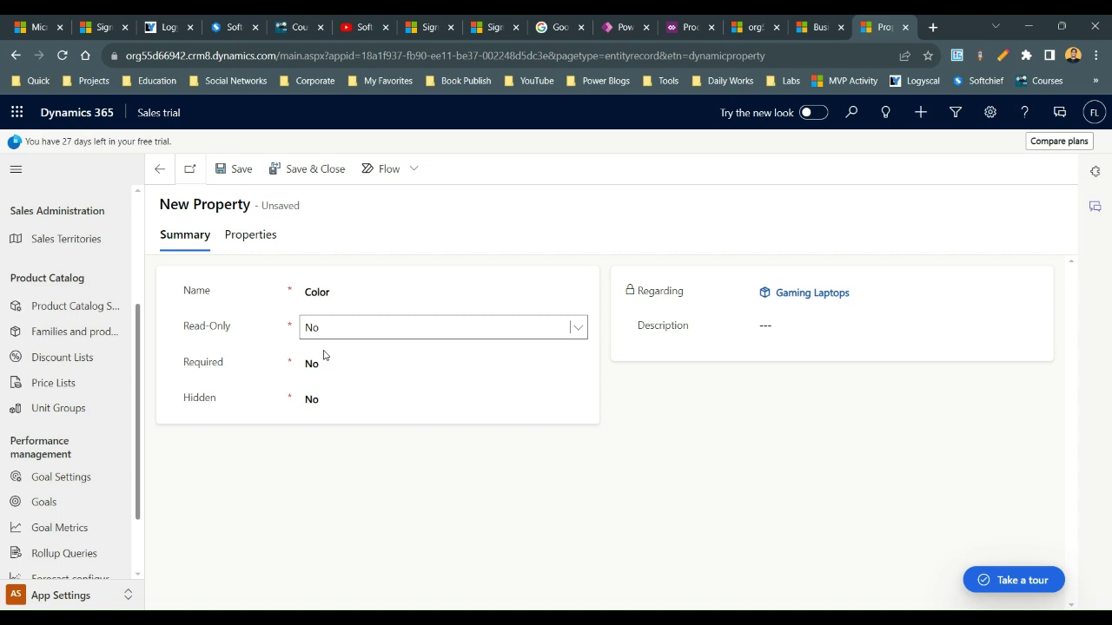
double_click(183, 365)
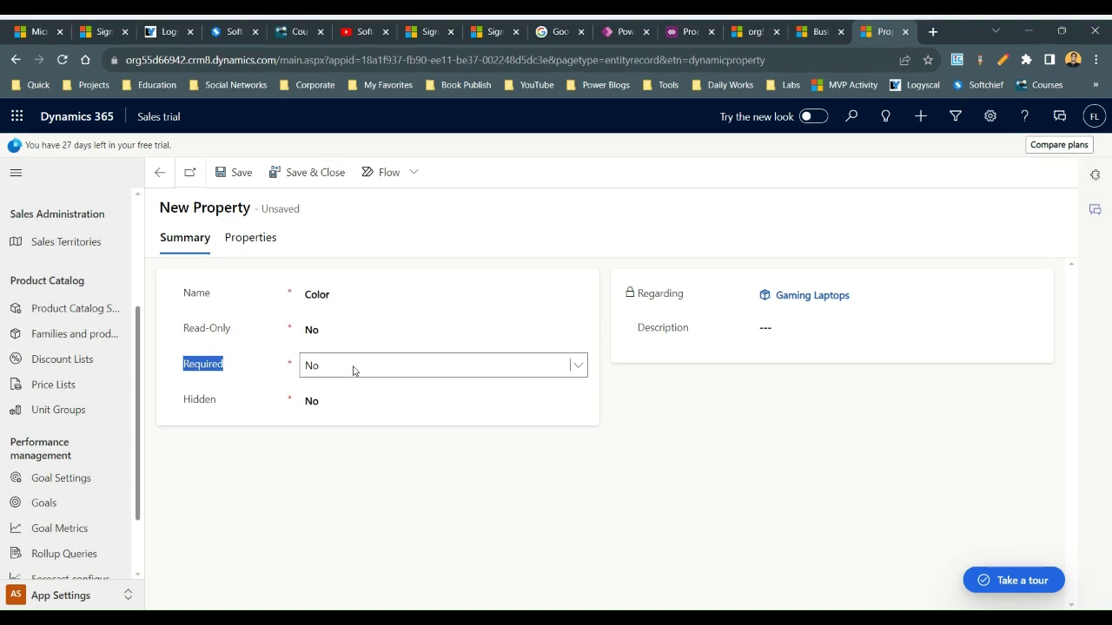
click(348, 403)
key(Tab)
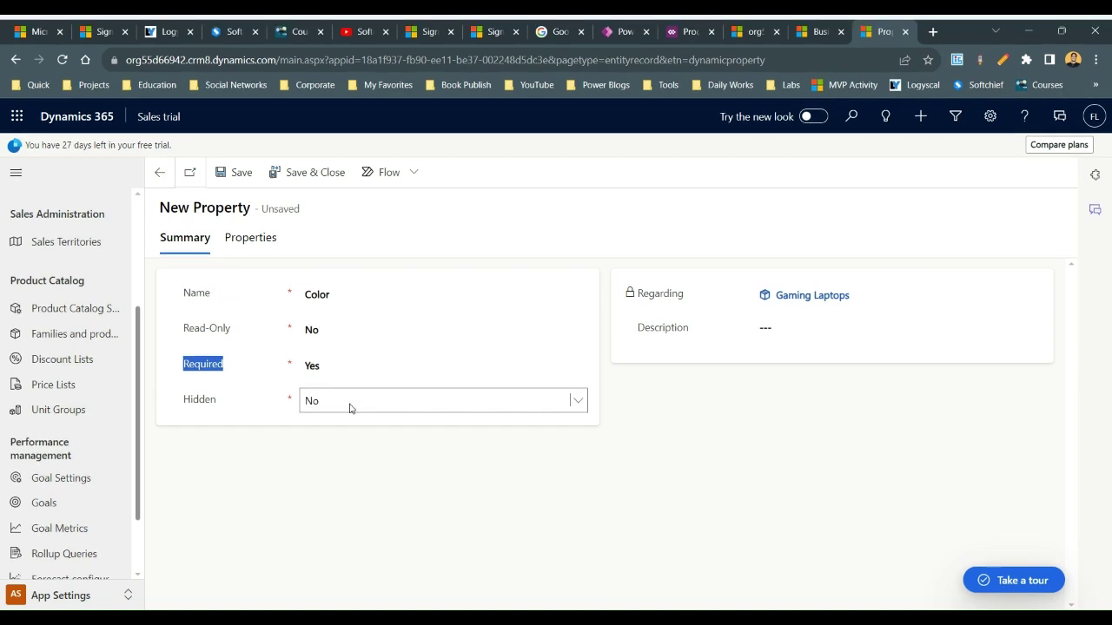
drag(184, 400, 231, 398)
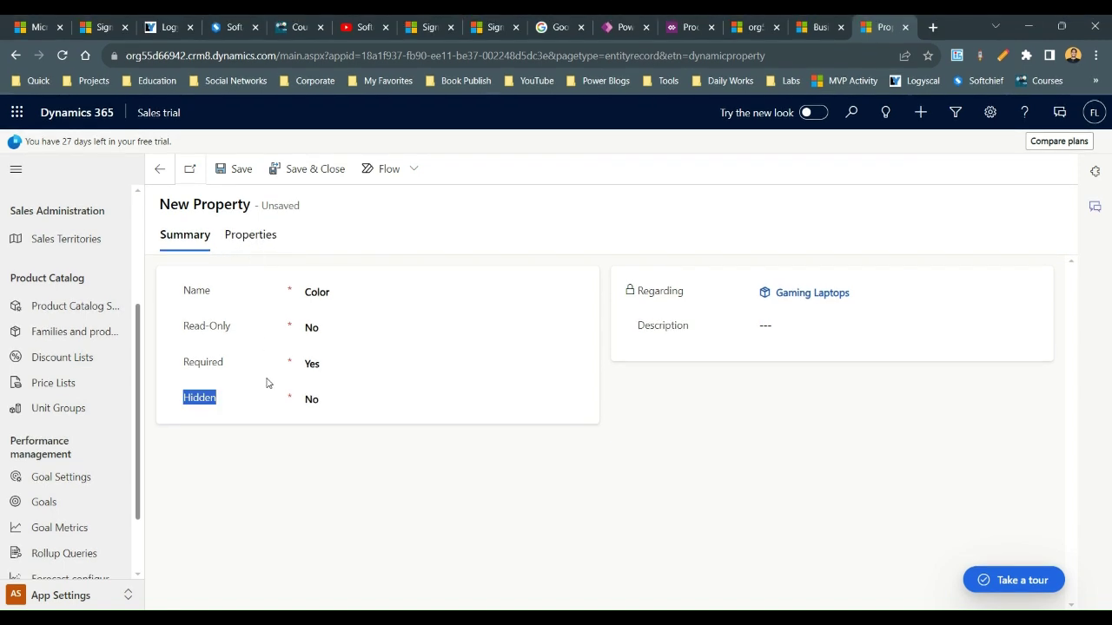
click(322, 403)
click(387, 440)
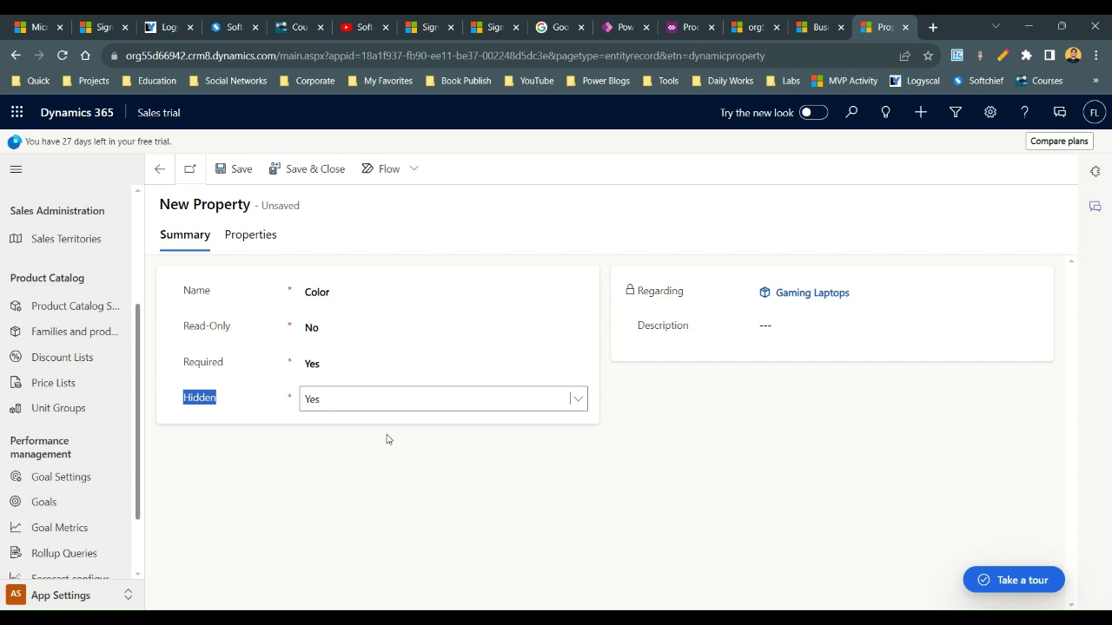
click(327, 399)
click(329, 427)
click(244, 169)
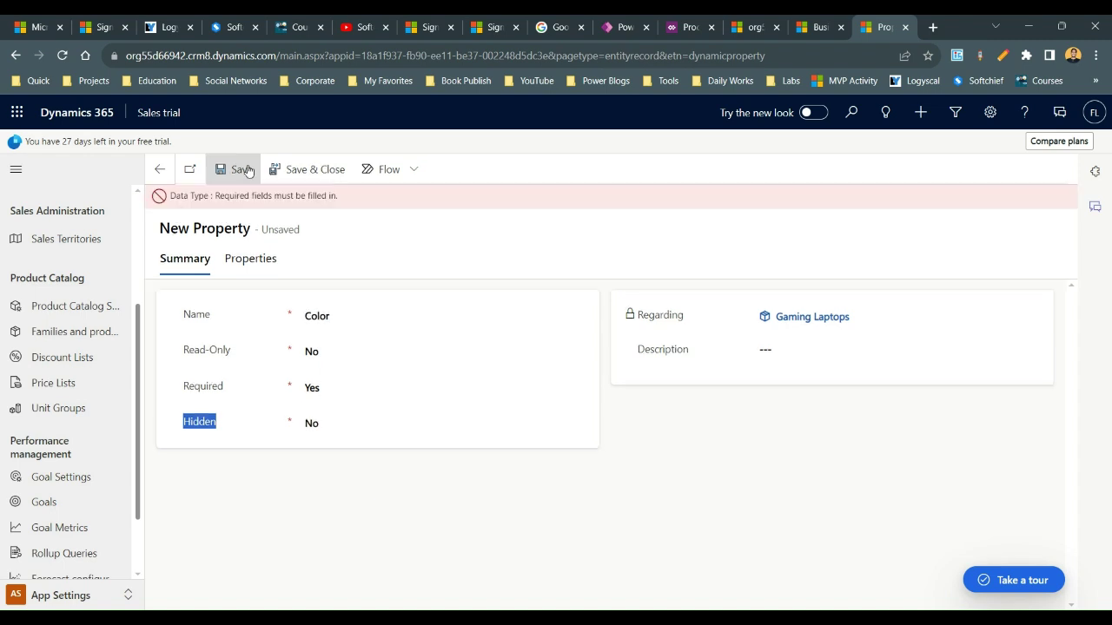
Set the Color property's data type to Option Set and save it
click(258, 264)
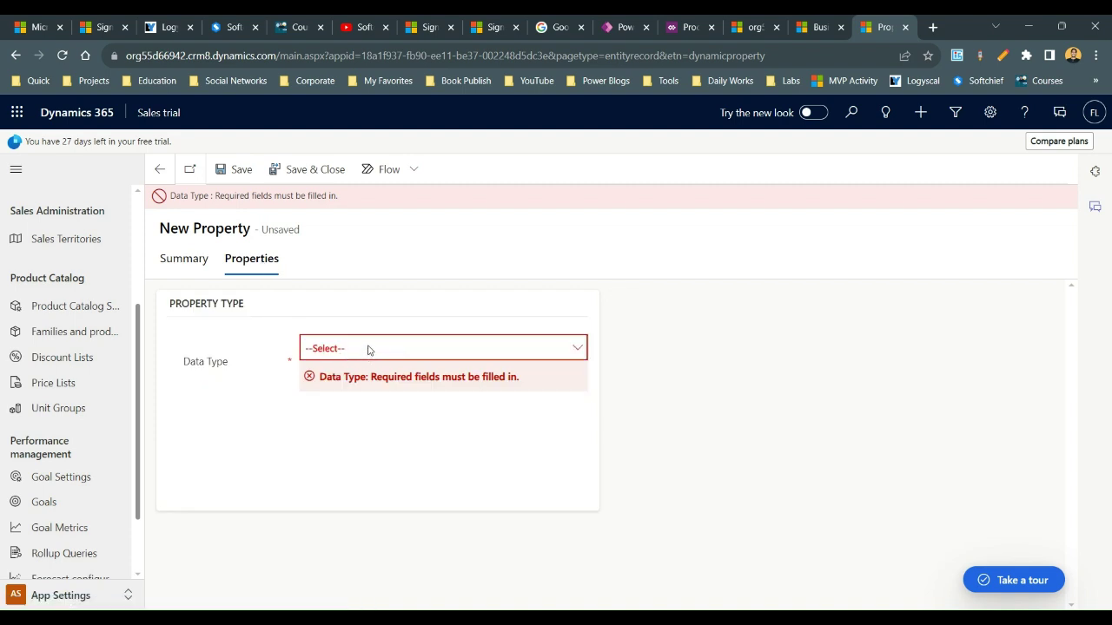
click(184, 259)
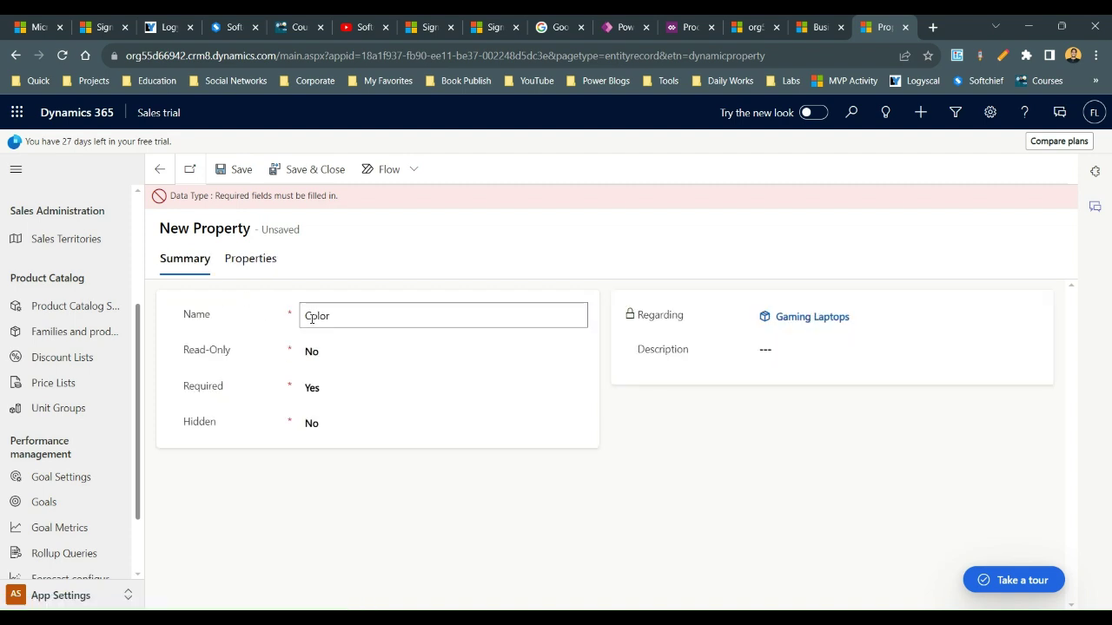
click(250, 259)
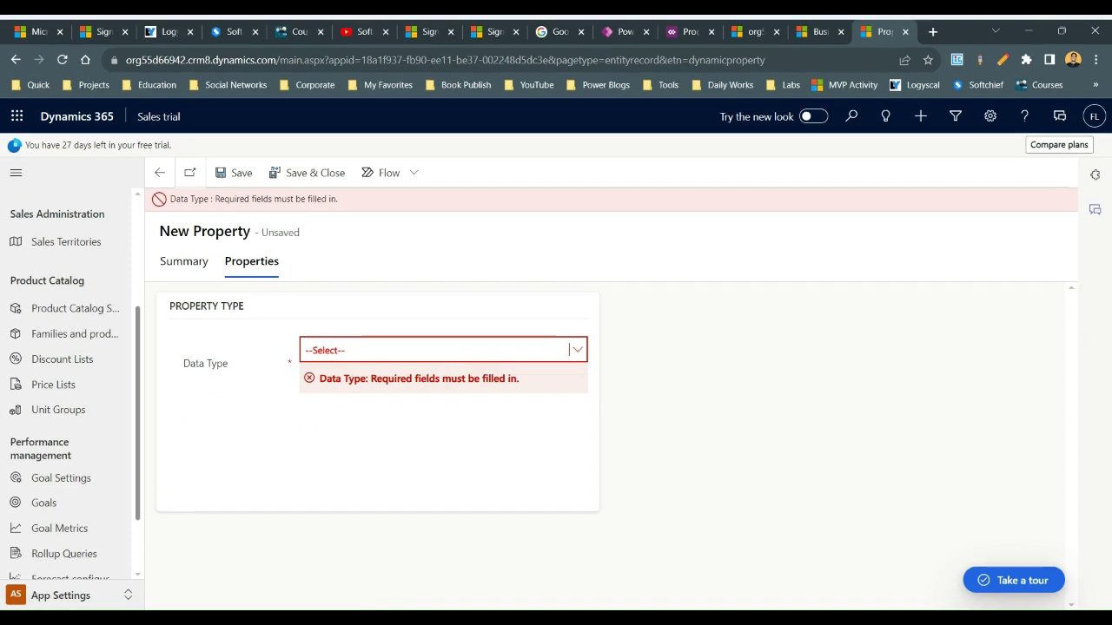
click(390, 386)
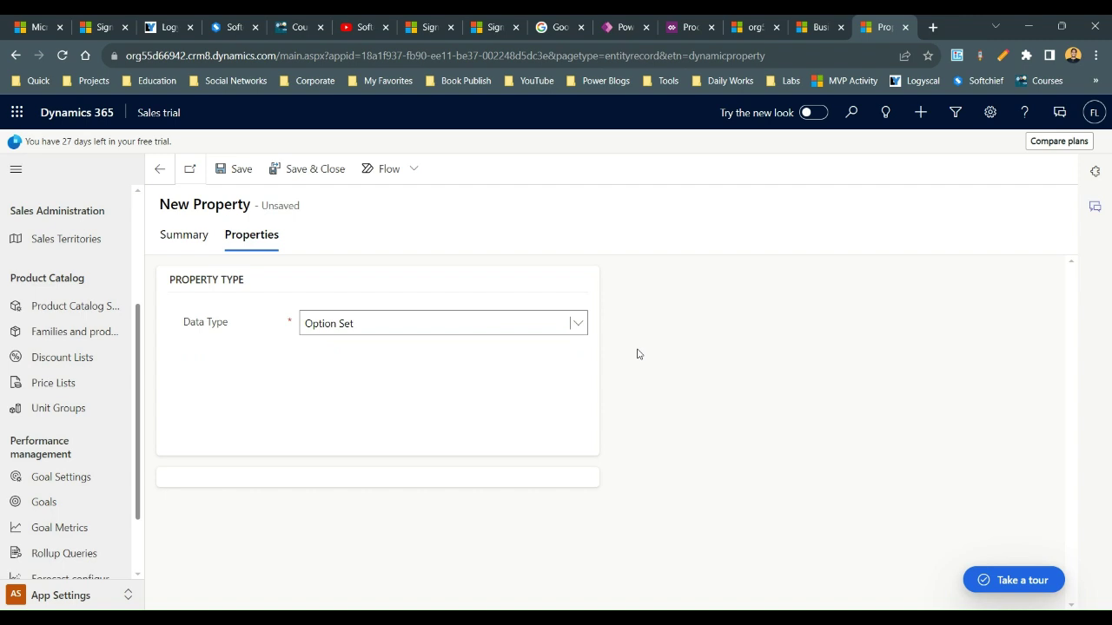
click(238, 169)
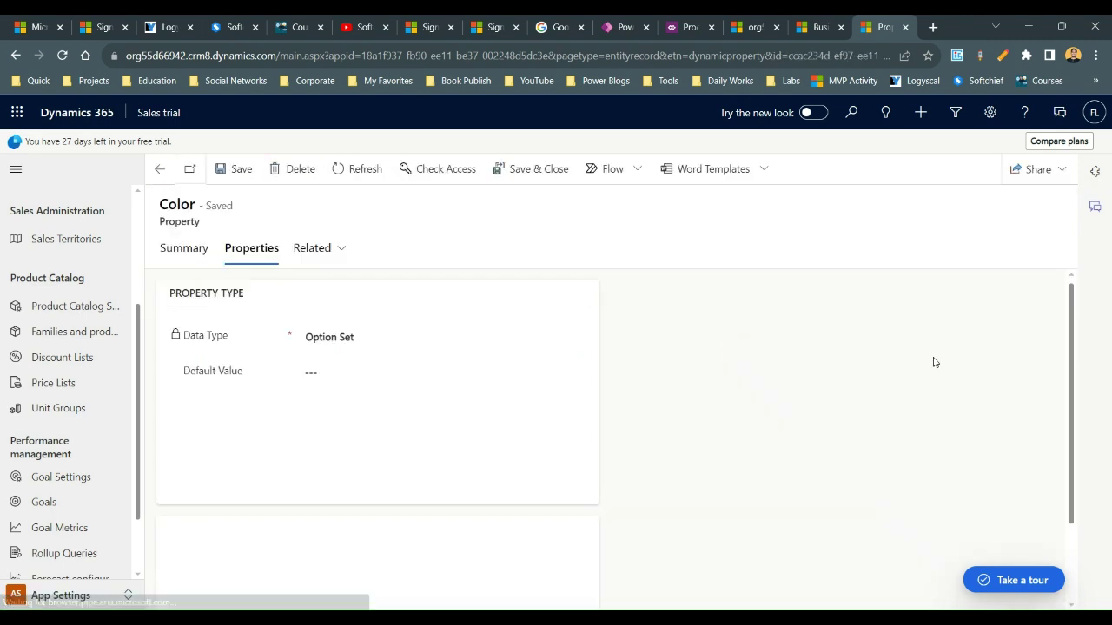
Start a new Property Option Set Item for Color
scroll(1078, 436, down, 3)
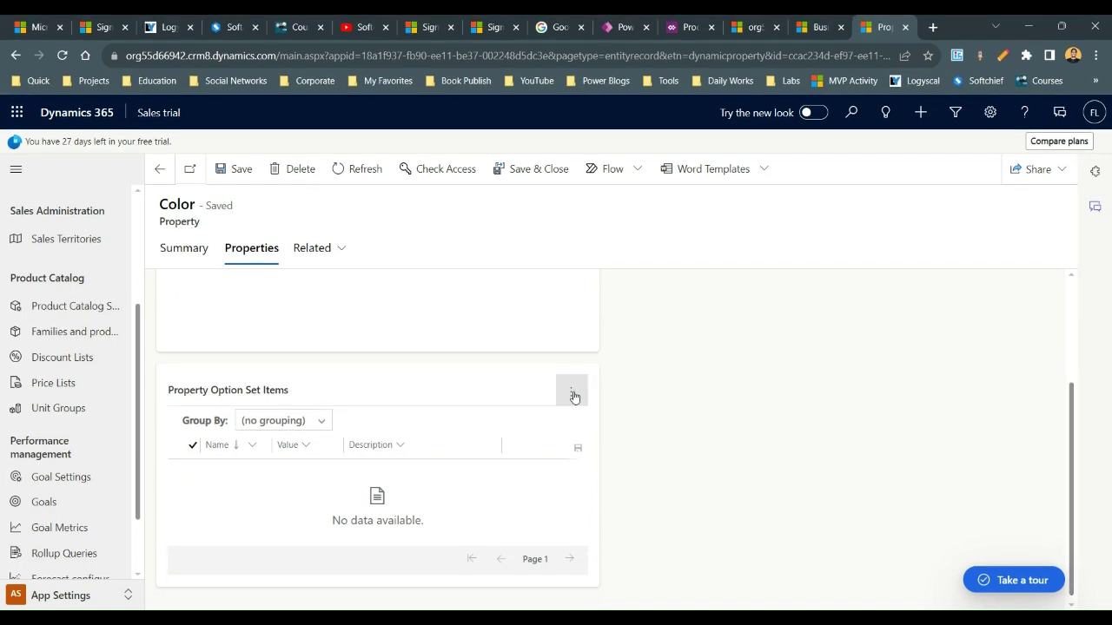
click(572, 395)
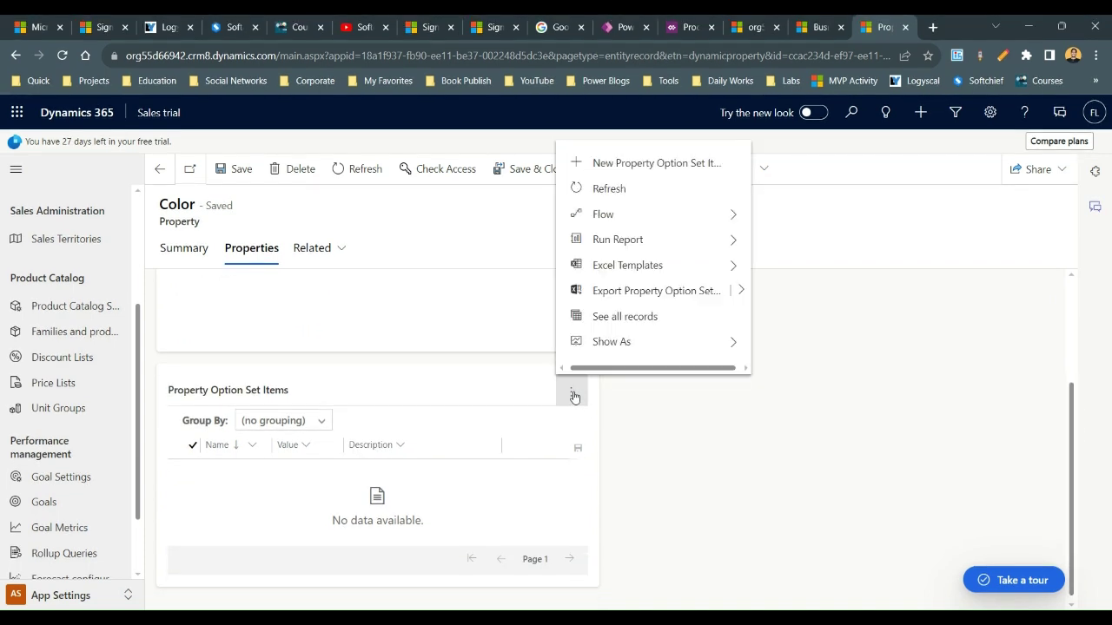
click(650, 165)
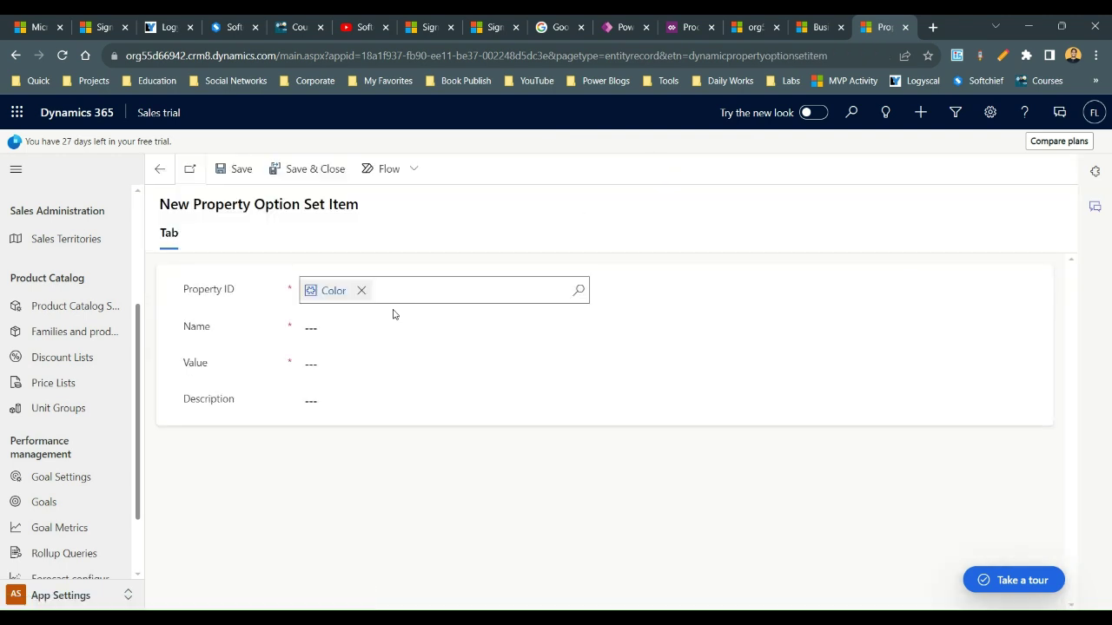
Save a Color option named Black with value 100
click(349, 328)
text(Black)
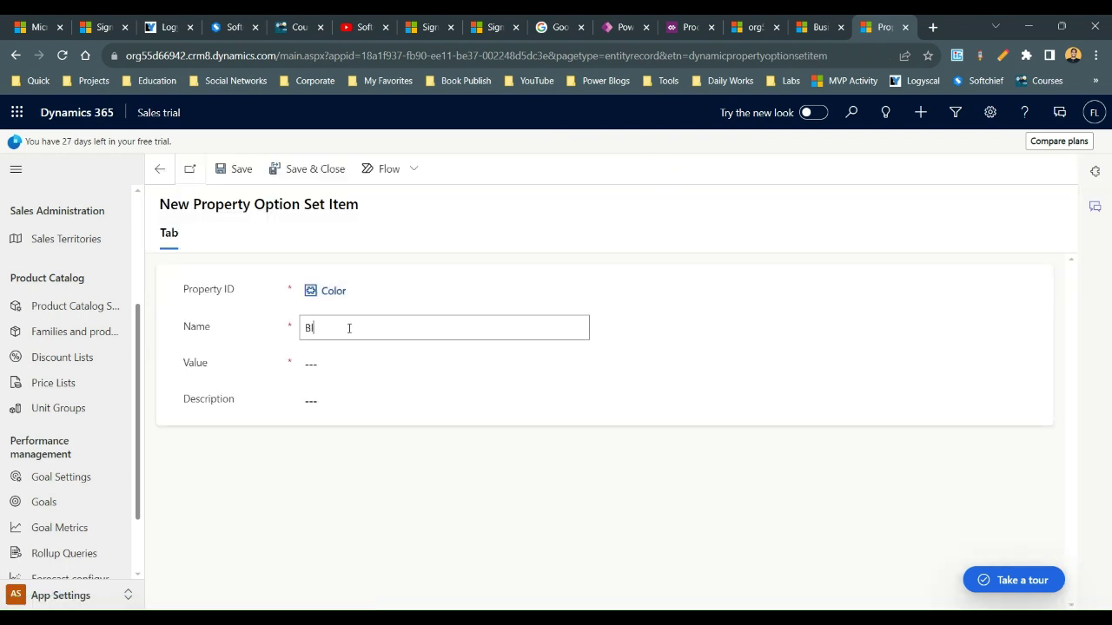
click(342, 363)
text(100)
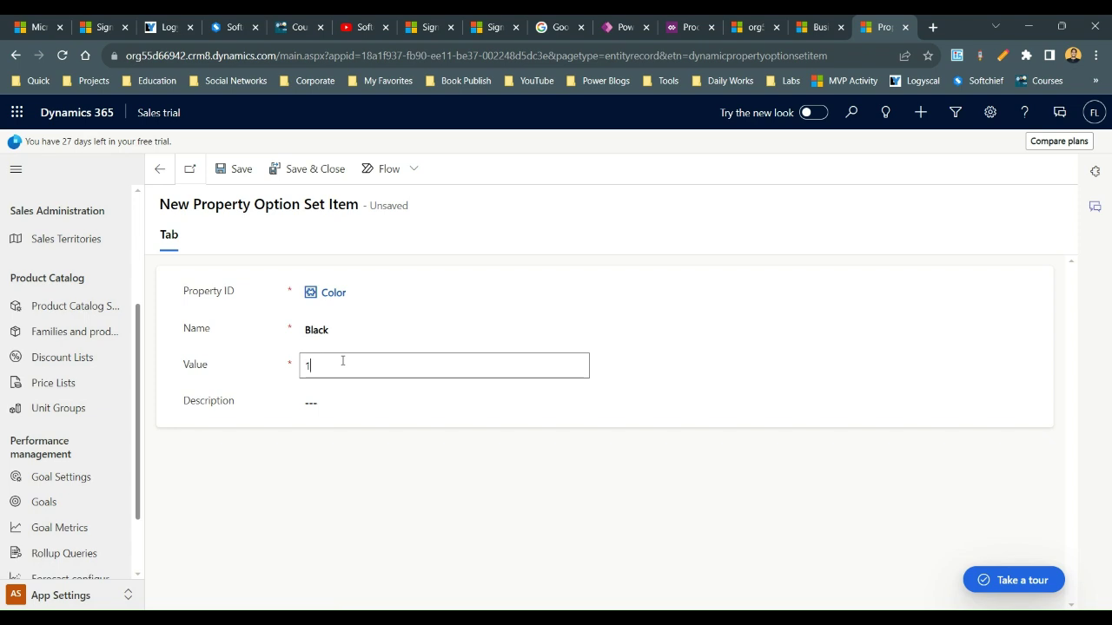
click(287, 170)
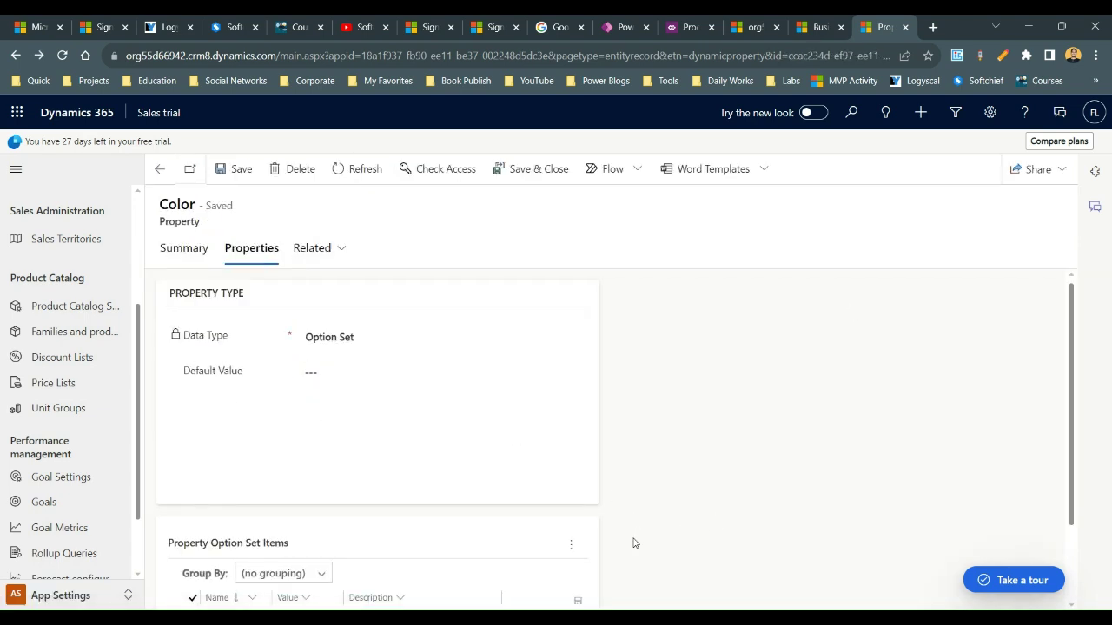
Add and save a second Color option named Blue with value 101
click(572, 540)
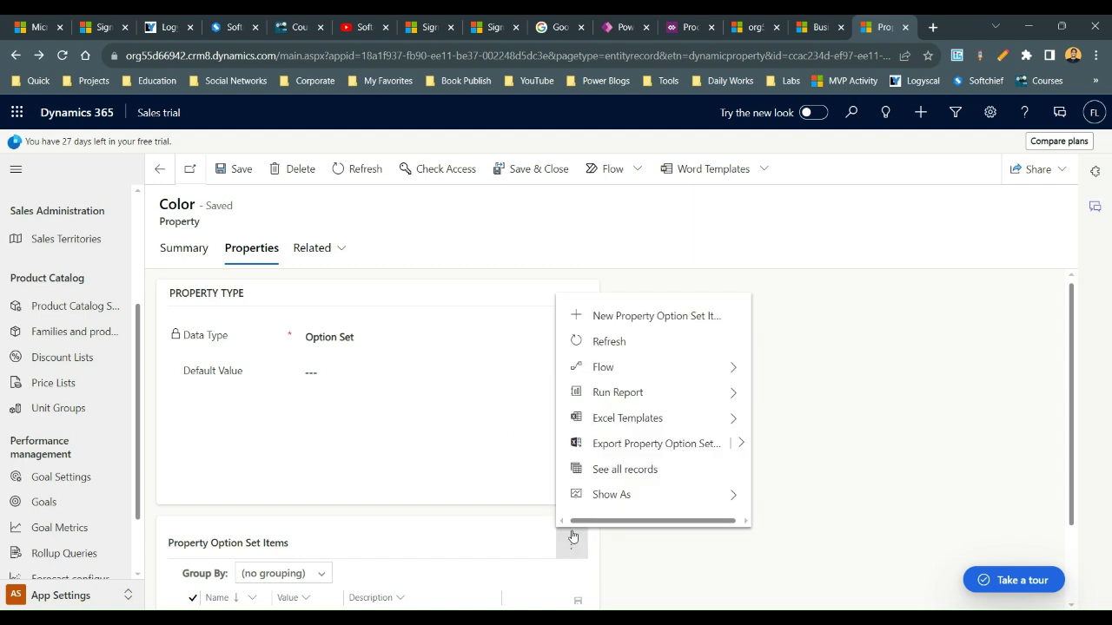
click(638, 317)
click(356, 326)
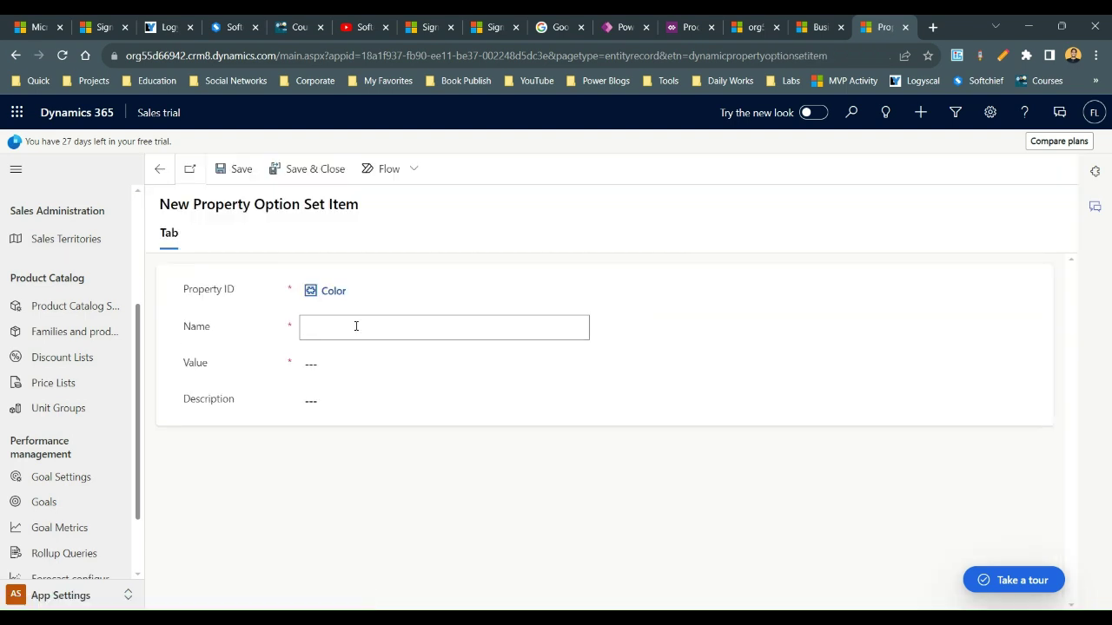
text(Blue)
click(355, 365)
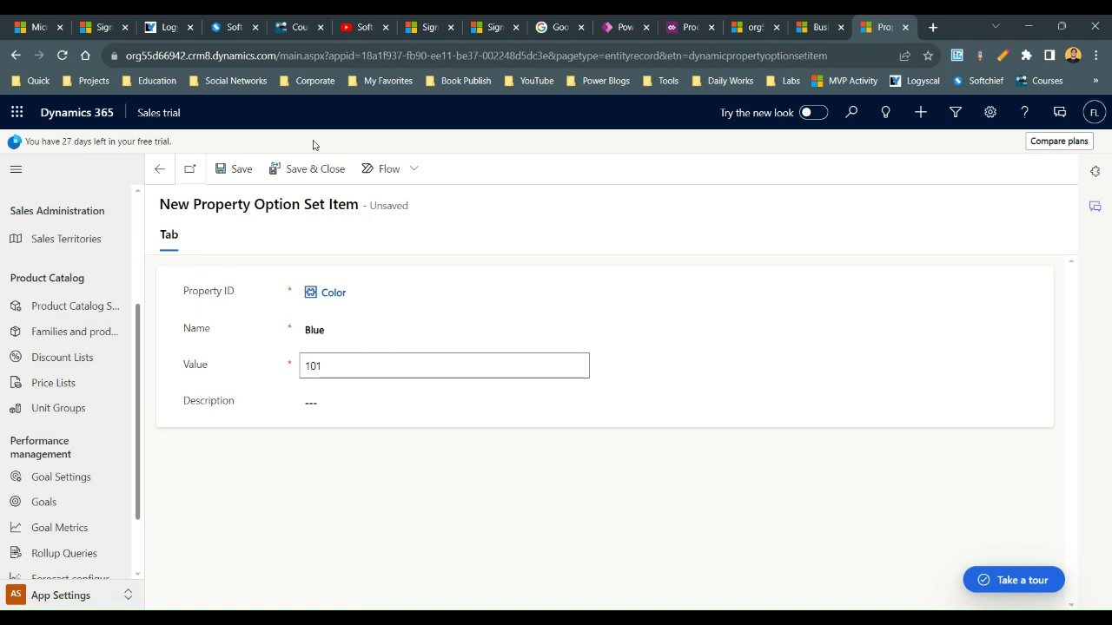
click(310, 169)
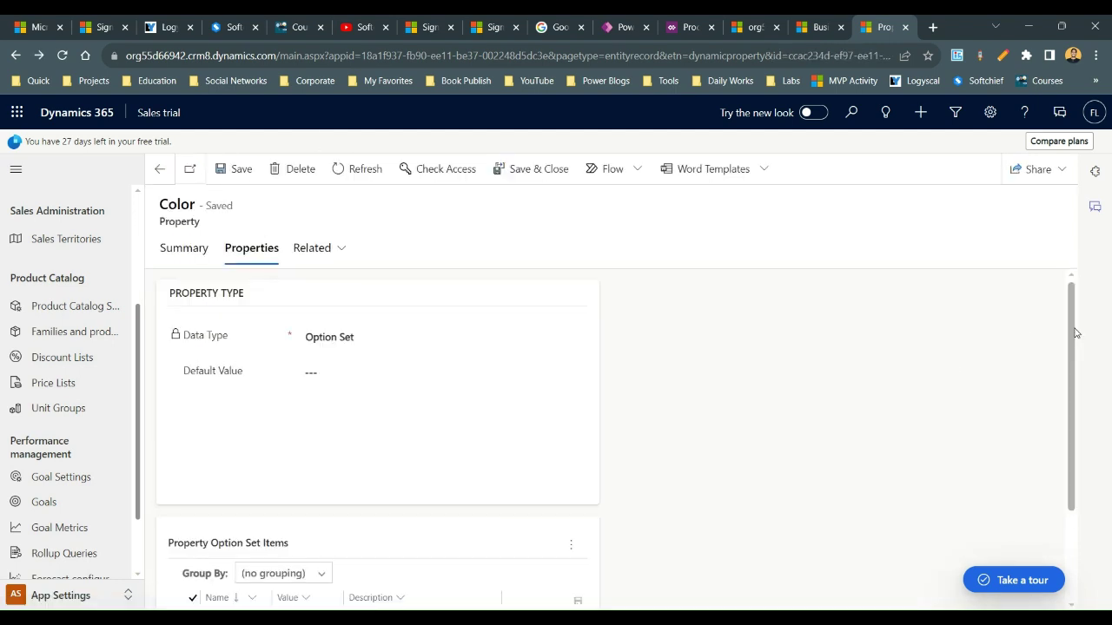
scroll(1077, 391, down, 3)
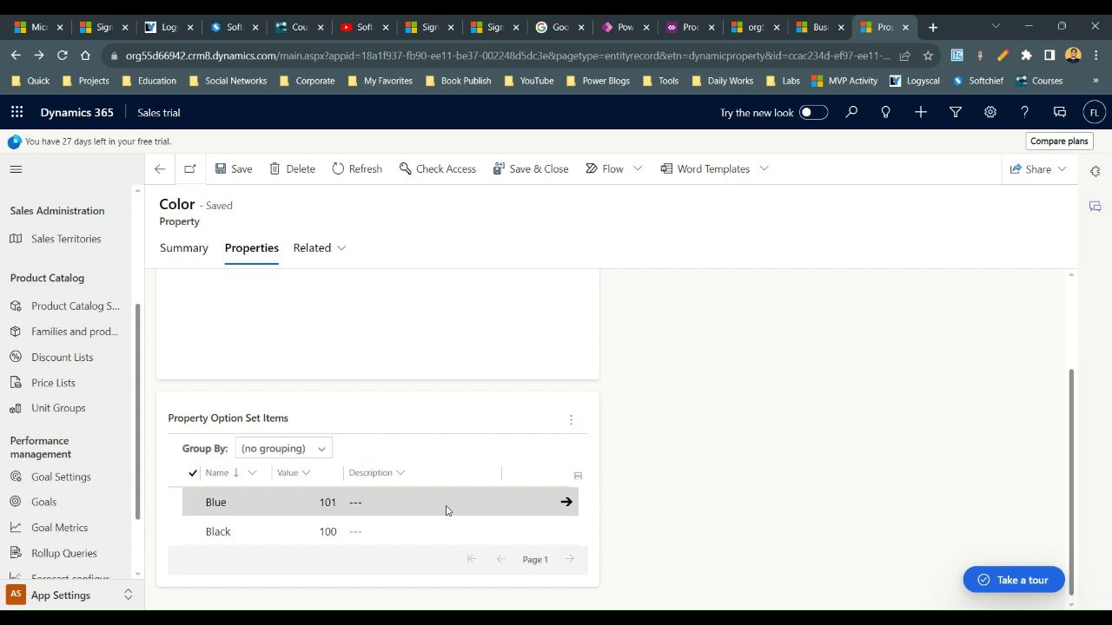
Create and save a Red option with value 102 in Color's option set items
click(571, 421)
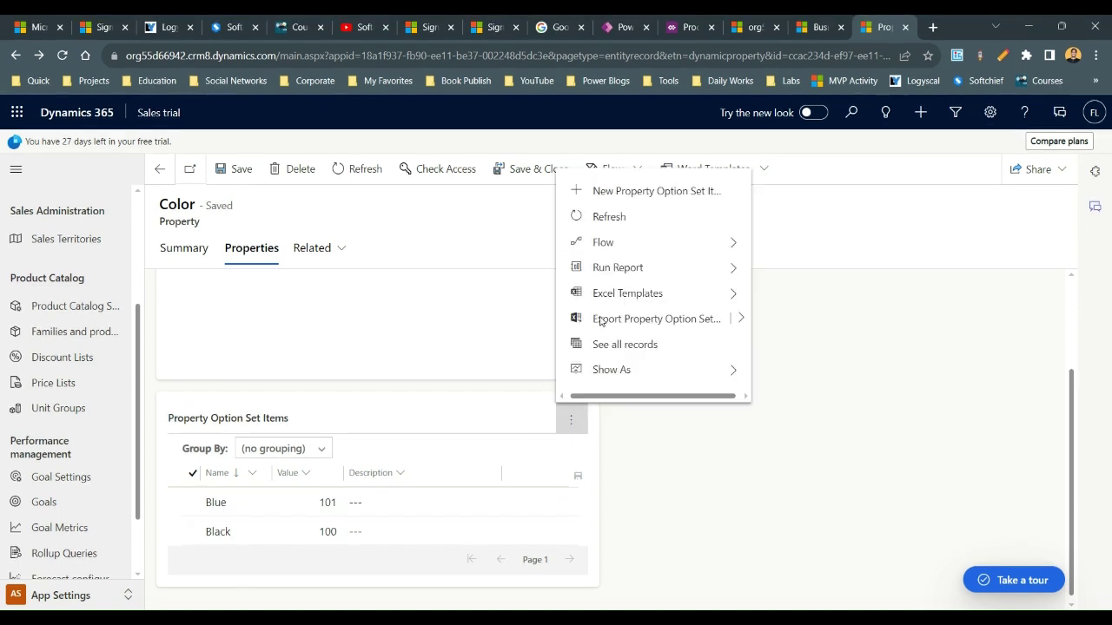
click(646, 191)
text(Red)
click(352, 364)
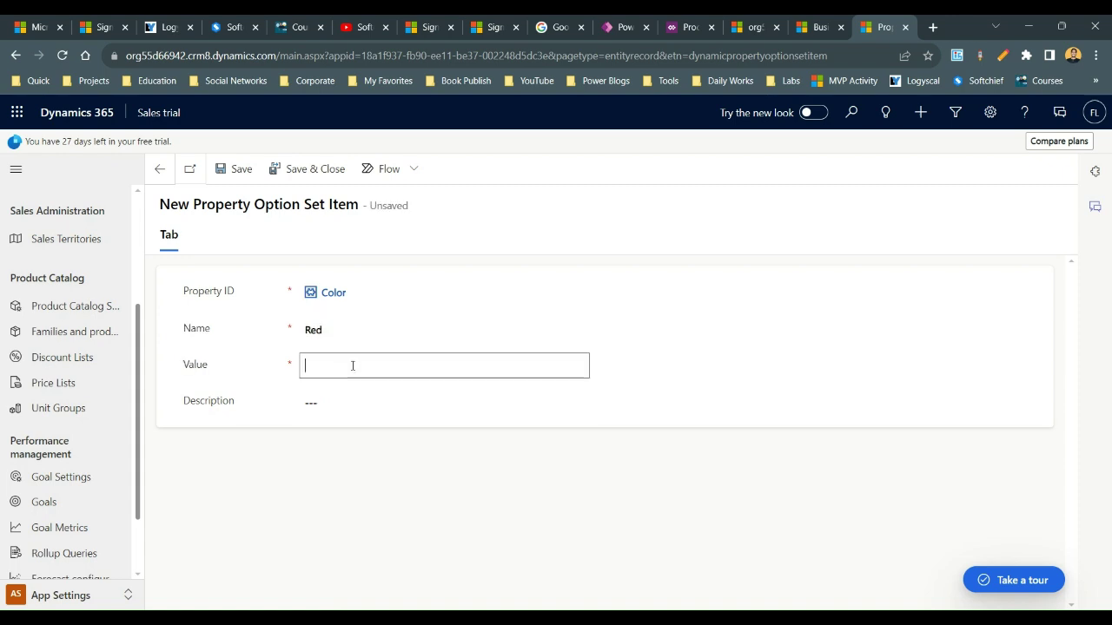
text(102)
click(325, 170)
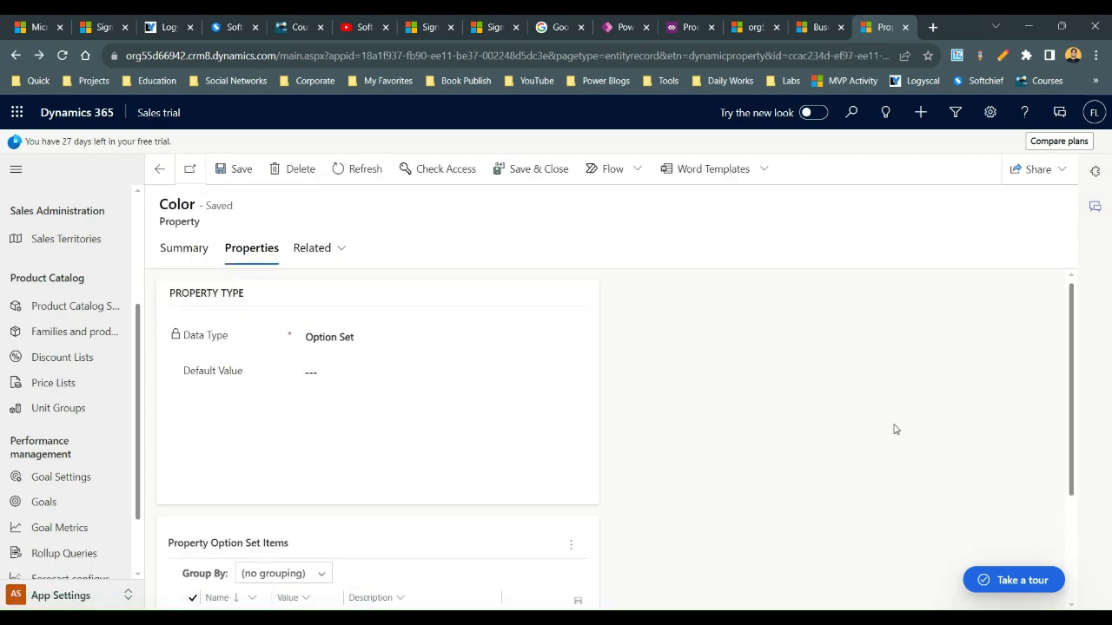
scroll(1077, 304, down, 1)
scroll(1074, 292, up, 1)
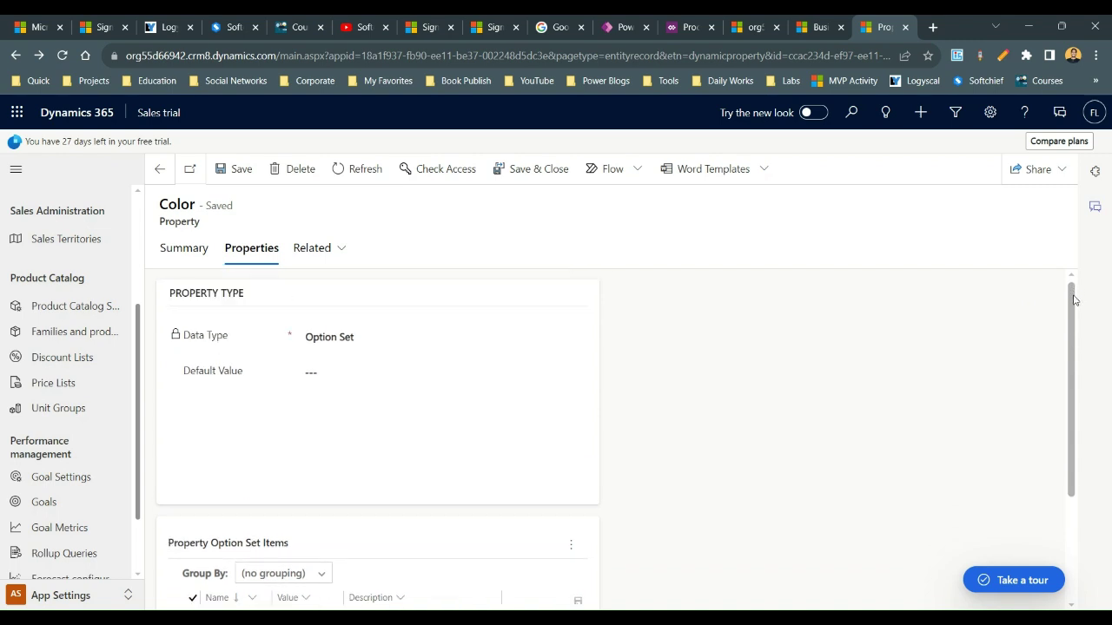
mouse_move(1073, 299)
mouse_down()
mouse_move(1072, 397)
mouse_move(1071, 289)
mouse_up()
Choose Black as the Color property's default value and save the property
click(445, 380)
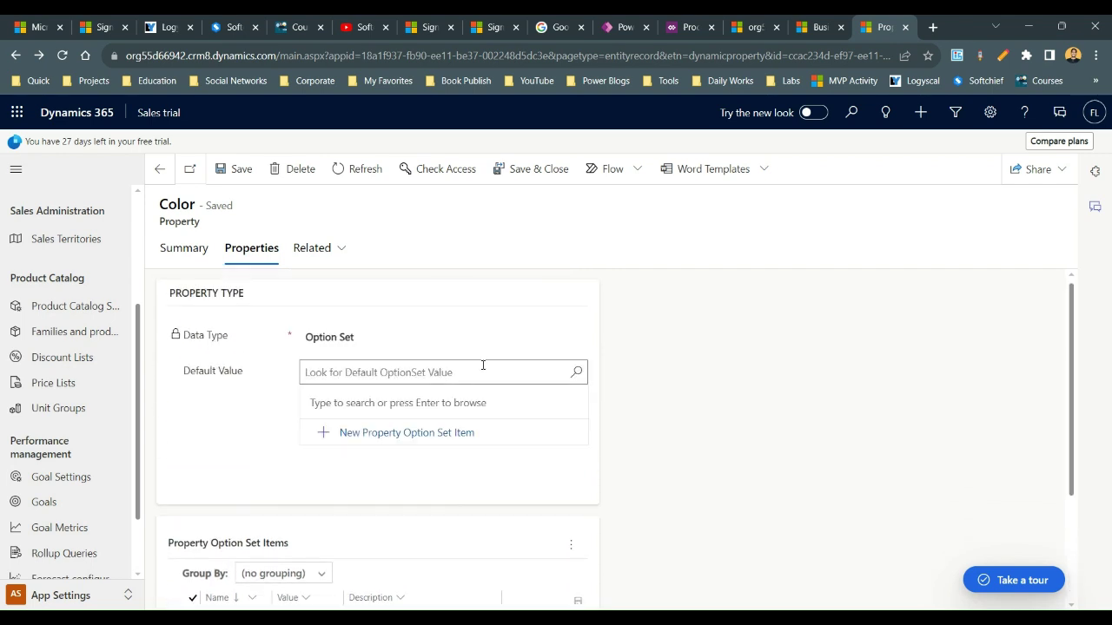
click(576, 371)
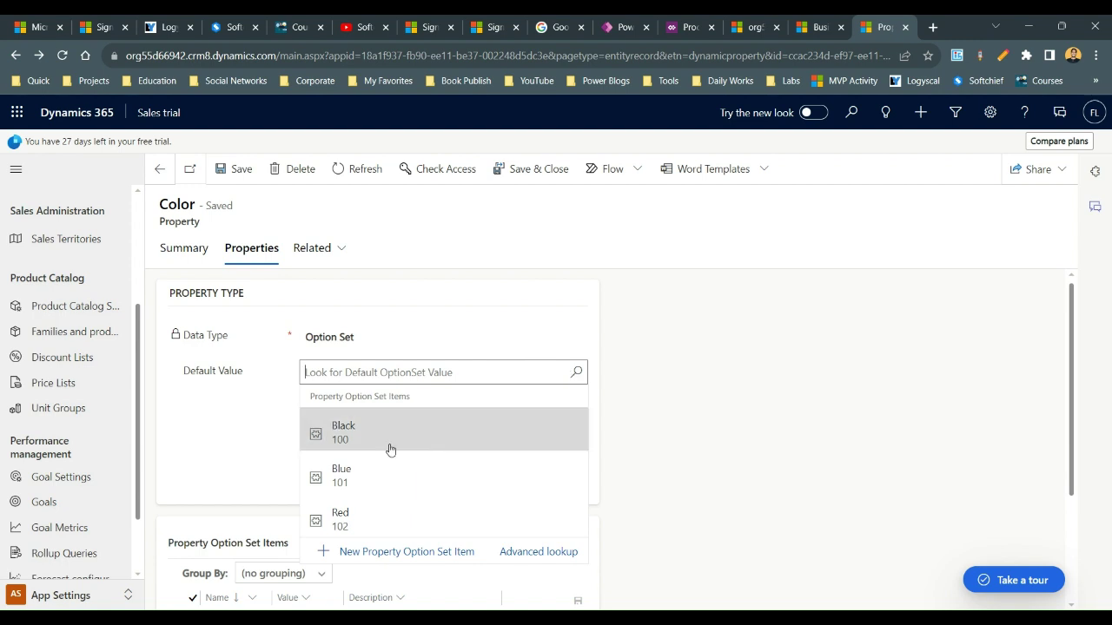
click(388, 445)
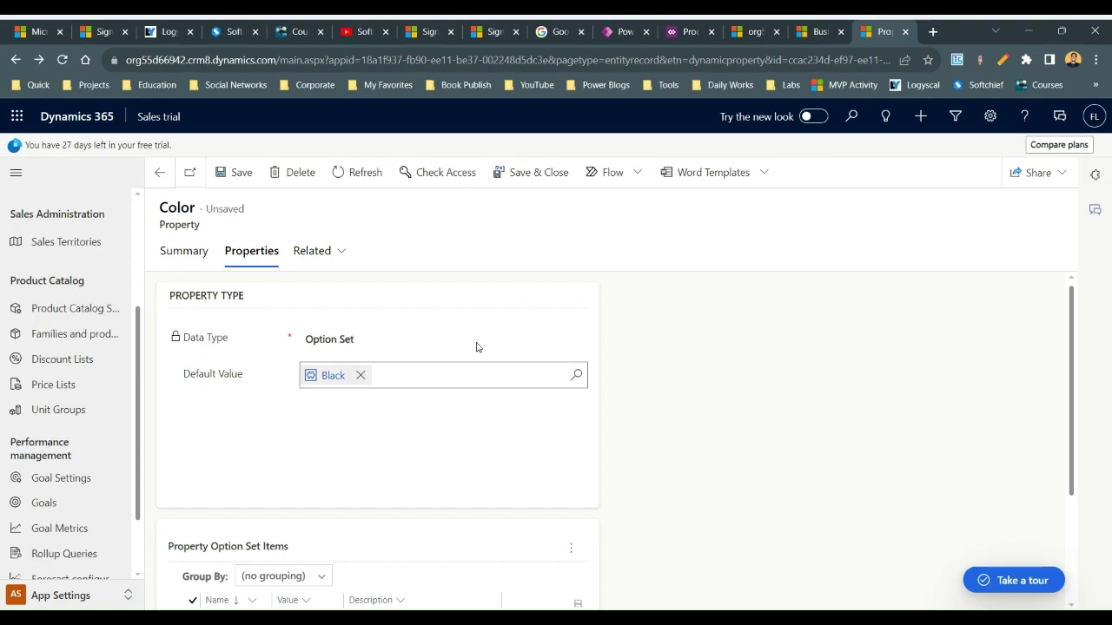
click(534, 175)
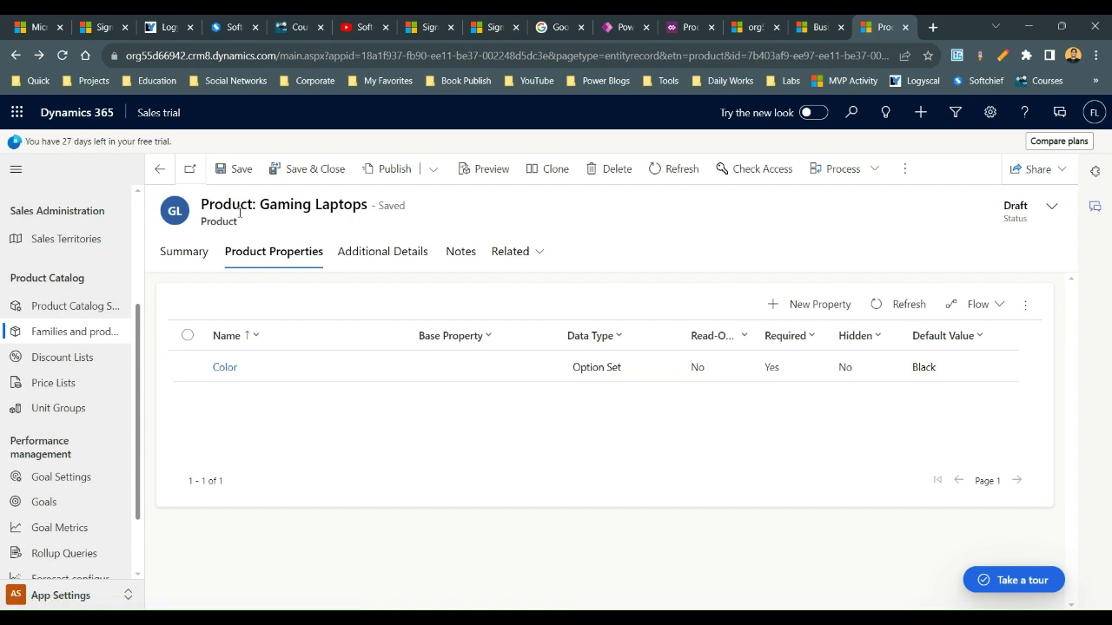
Start a new Gaming Laptops property named RAM Size
drag(278, 204, 352, 205)
click(352, 205)
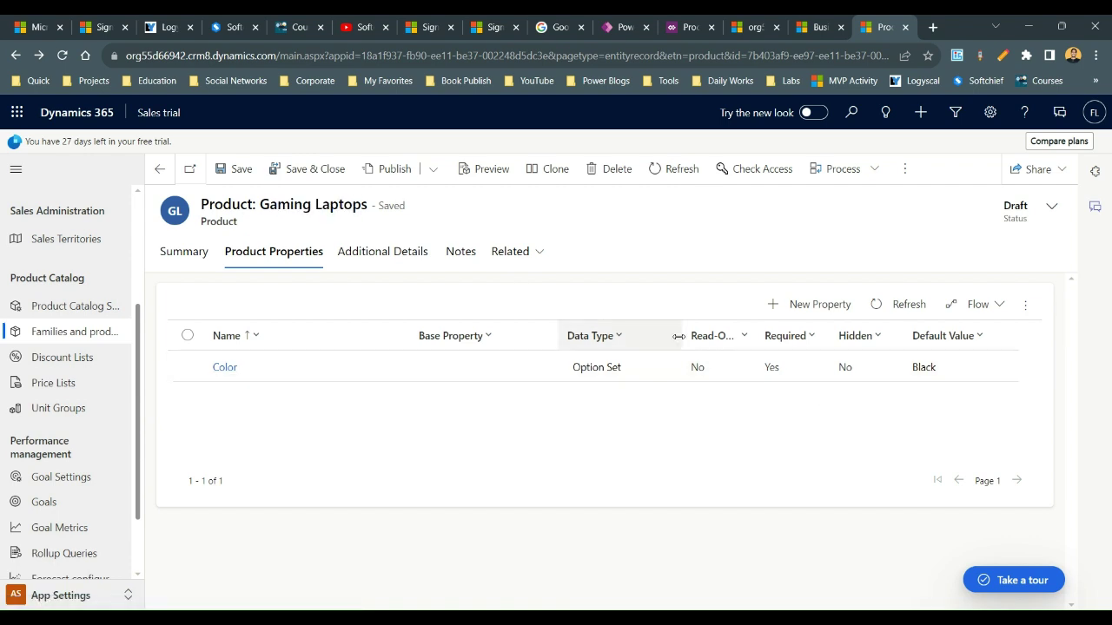
click(841, 305)
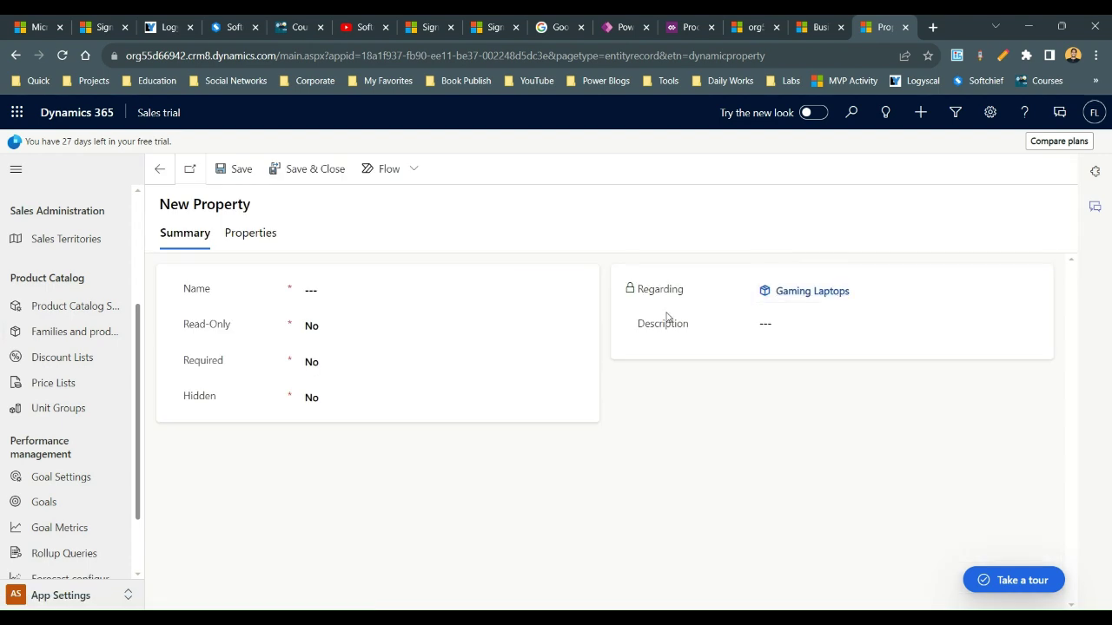
click(353, 291)
text(RAM )
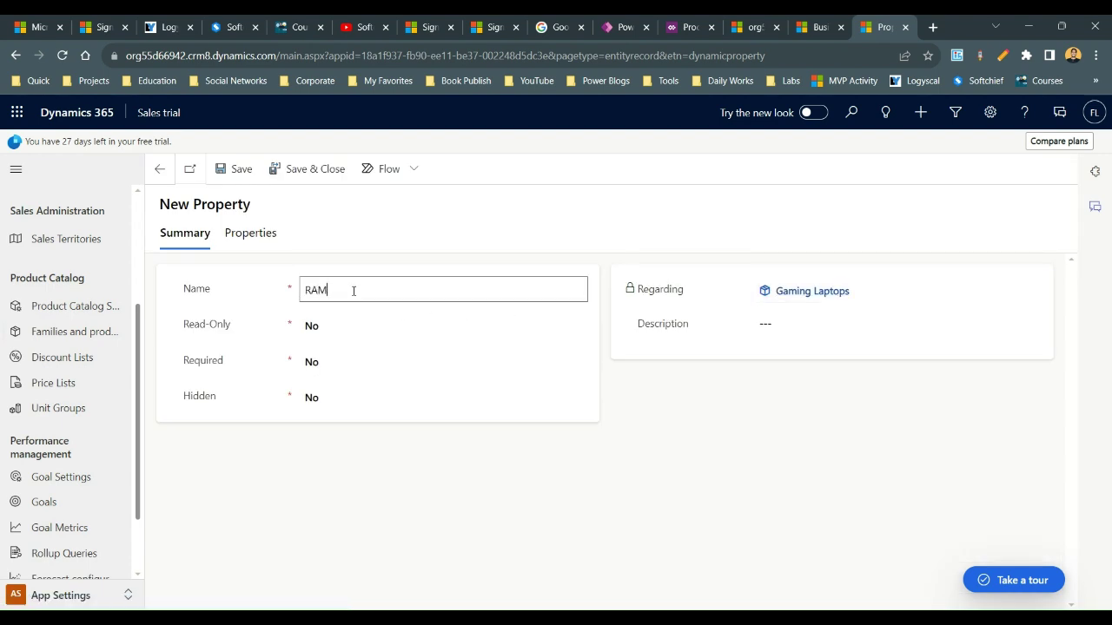
text(Size)
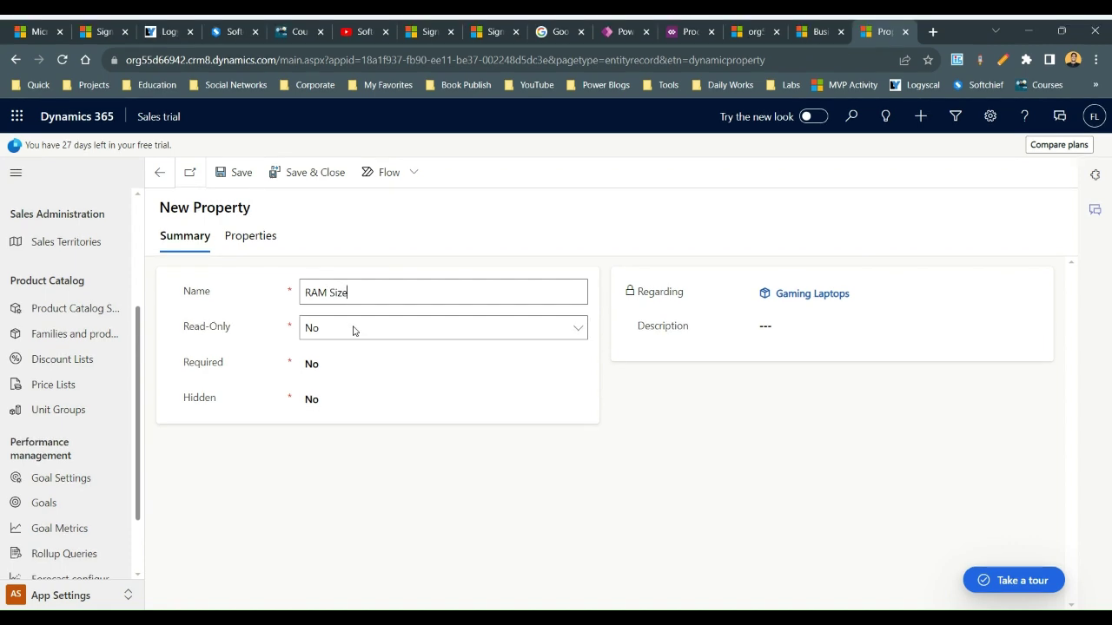
key(Tab)
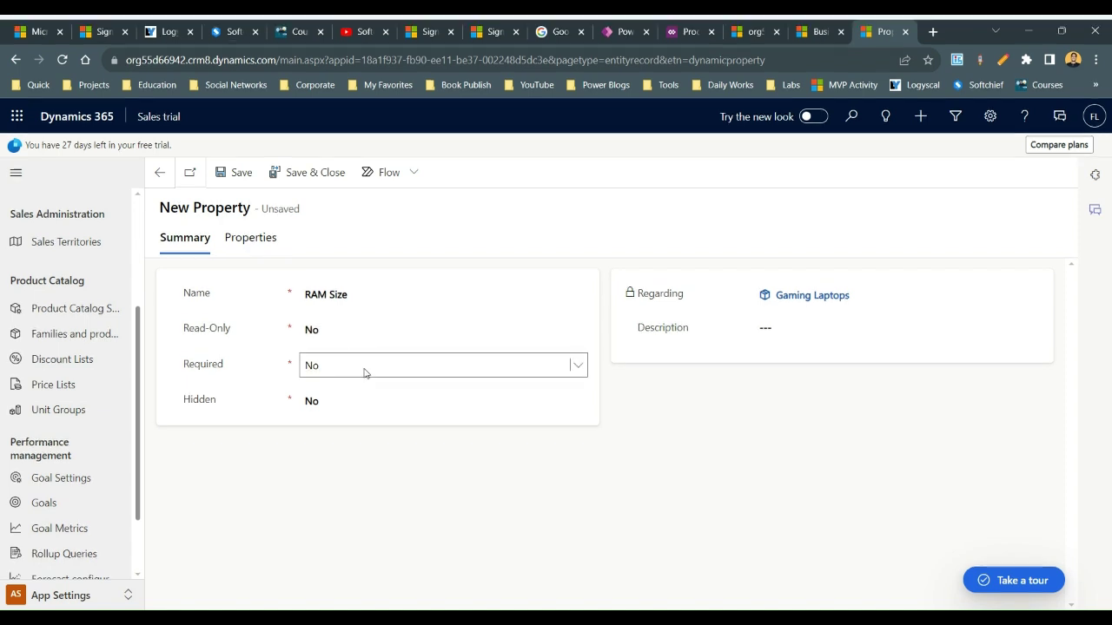
Make RAM Size required and not hidden, then bring up its Data Type choices
click(365, 405)
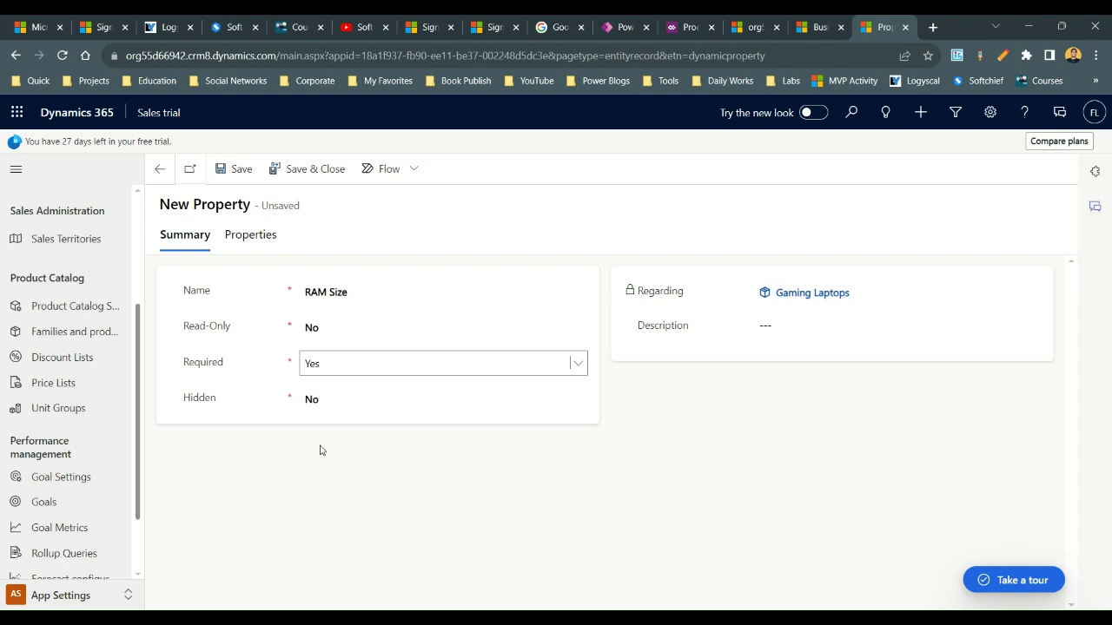
click(357, 399)
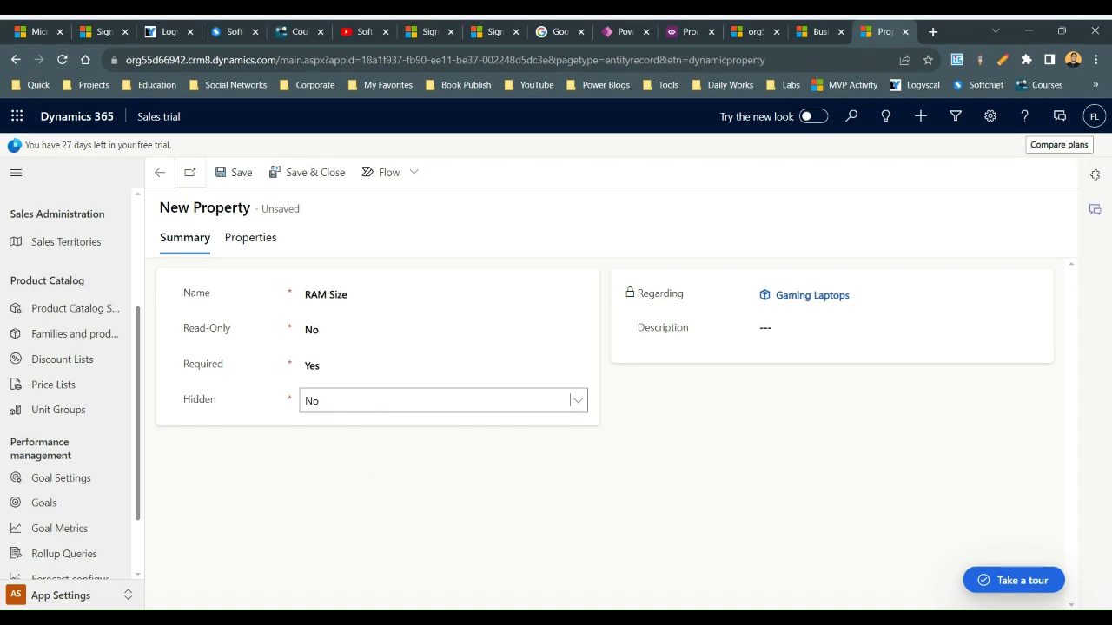
click(250, 237)
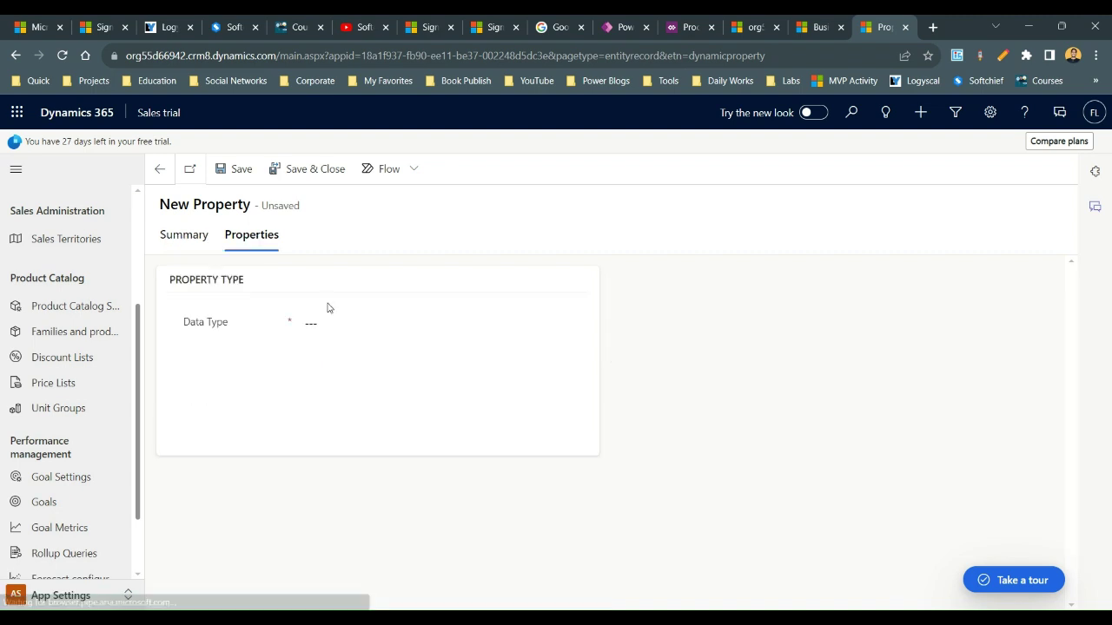
click(429, 325)
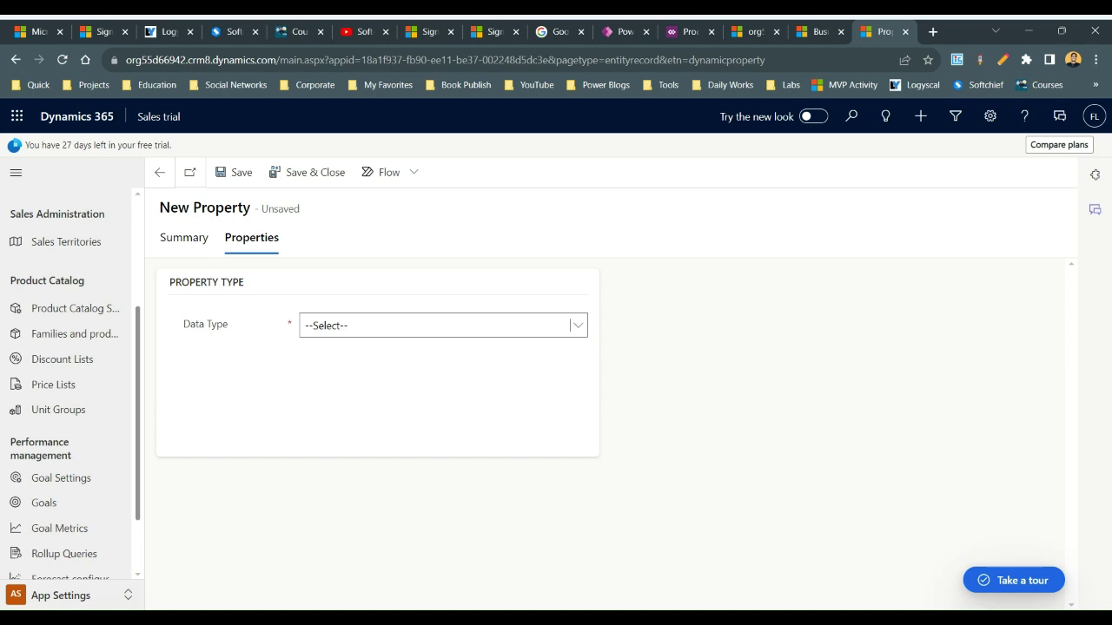
Make RAM Size a Whole Number with minimum 2, maximum 64 and default 2
click(390, 422)
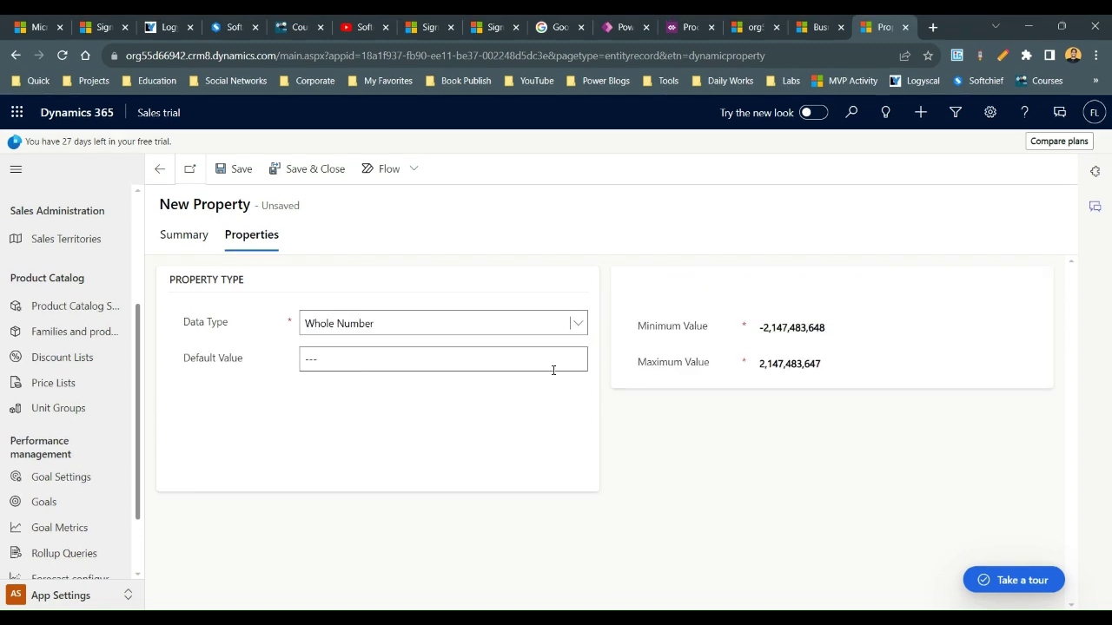
drag(843, 330, 707, 329)
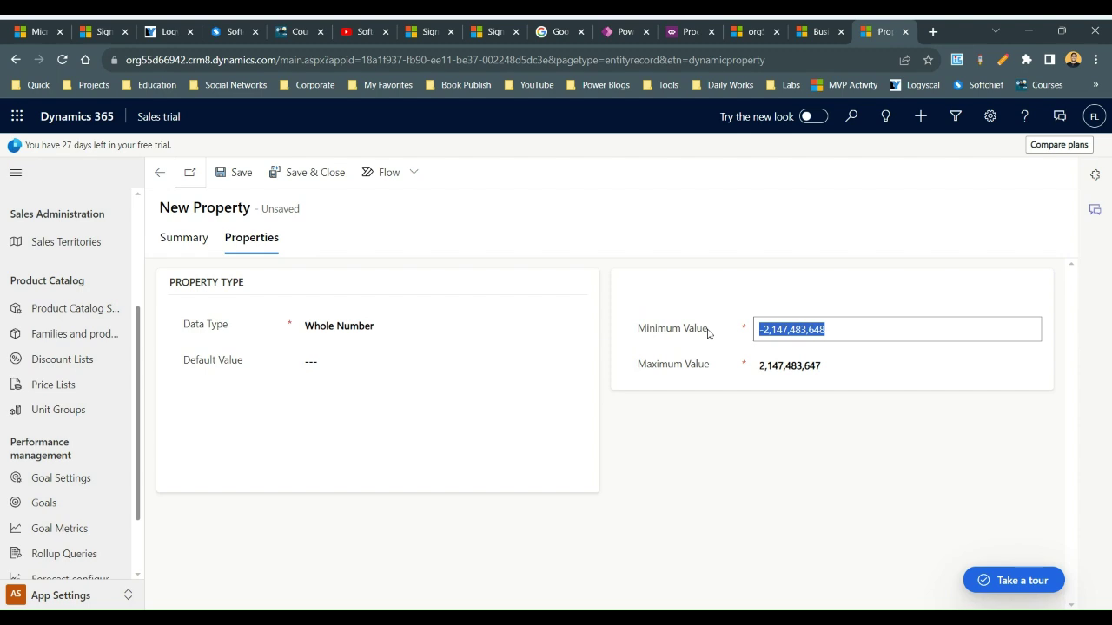
text(2)
drag(759, 366, 792, 367)
key(ctrl+a)
text(3)
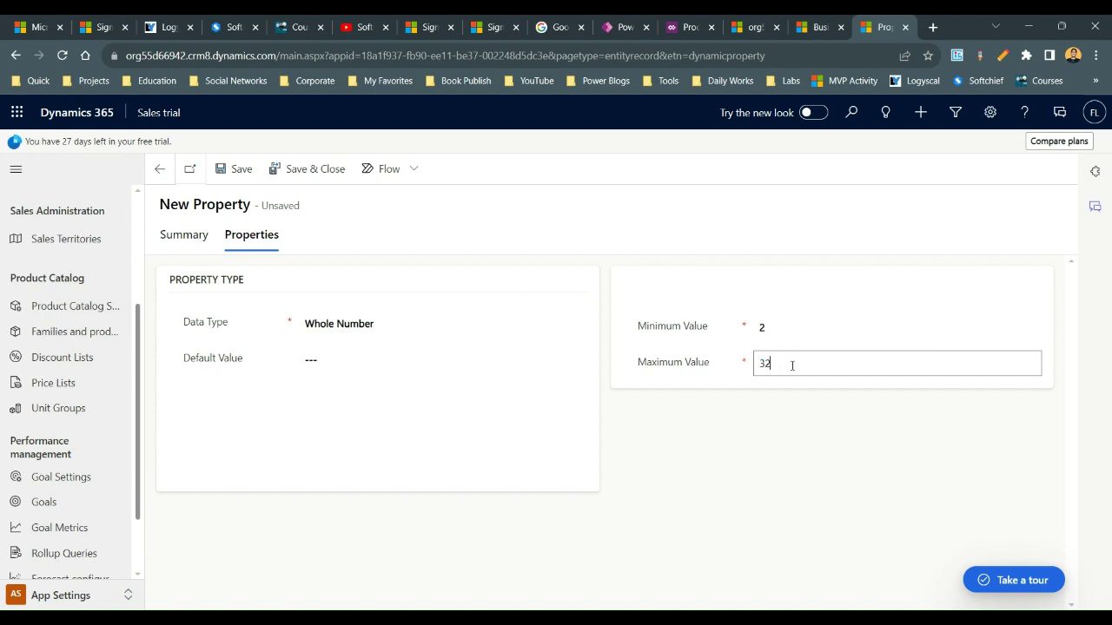
text(64)
click(343, 360)
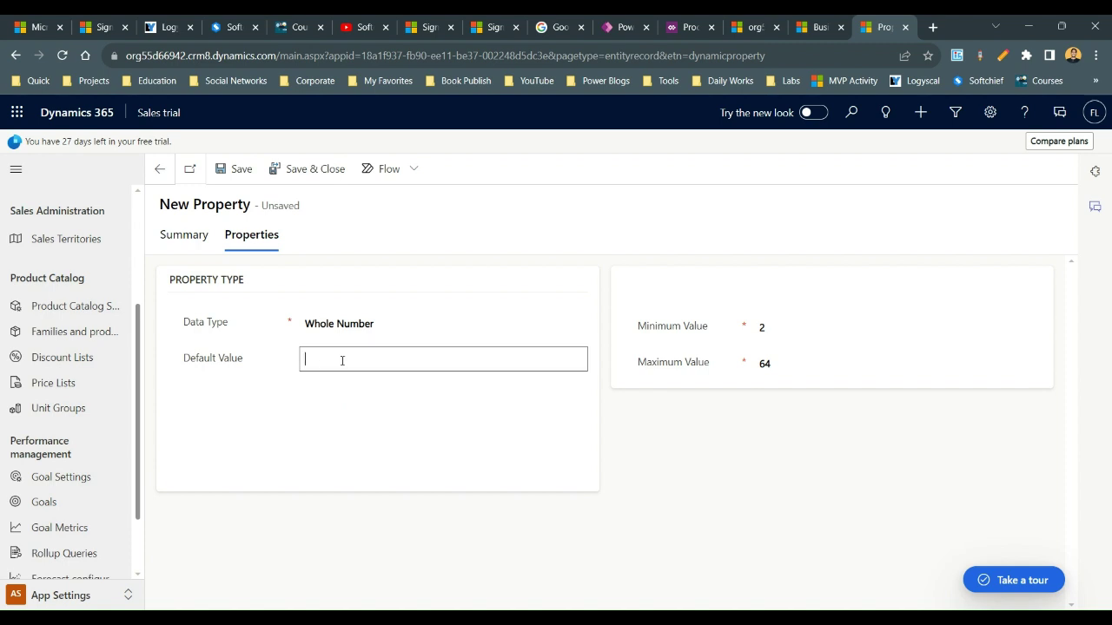
click(349, 410)
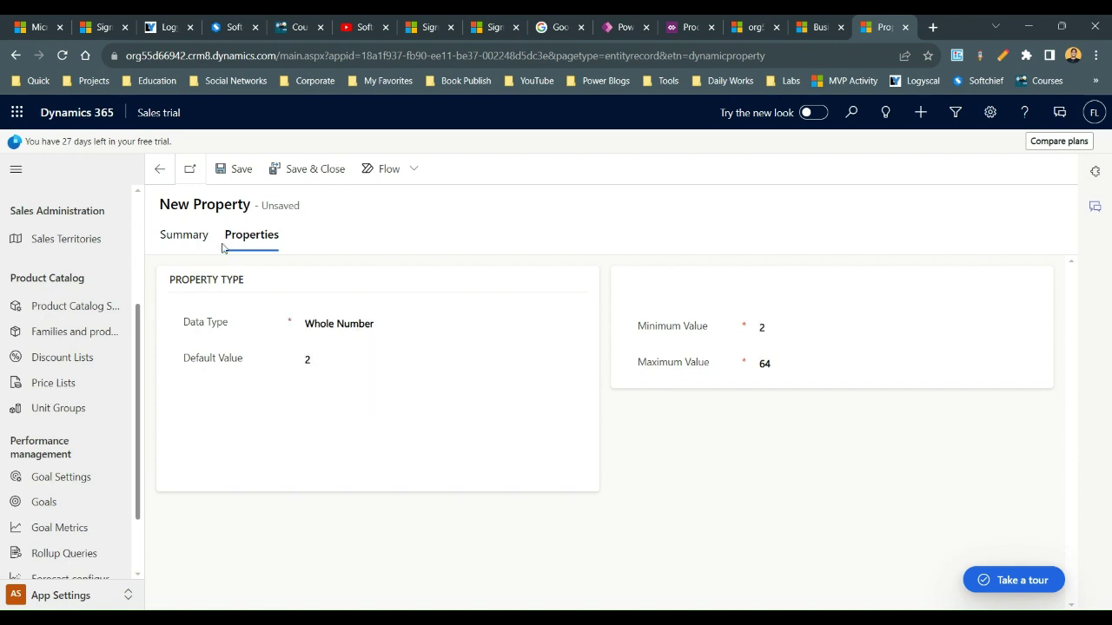
Save the RAM Size property and start another new Gaming Laptops property
click(197, 242)
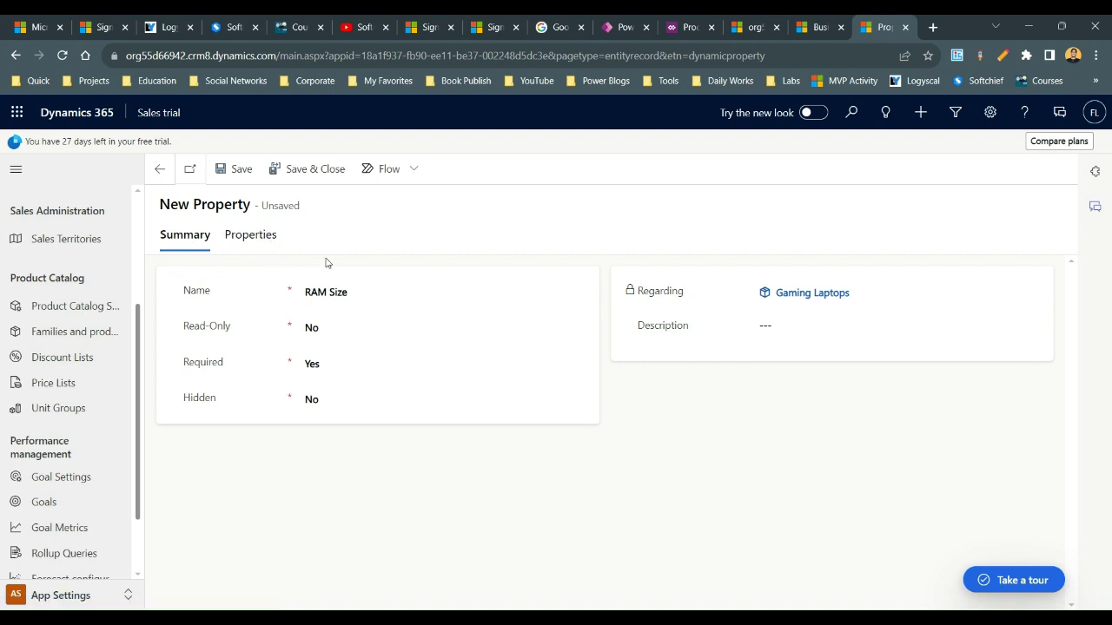
click(254, 243)
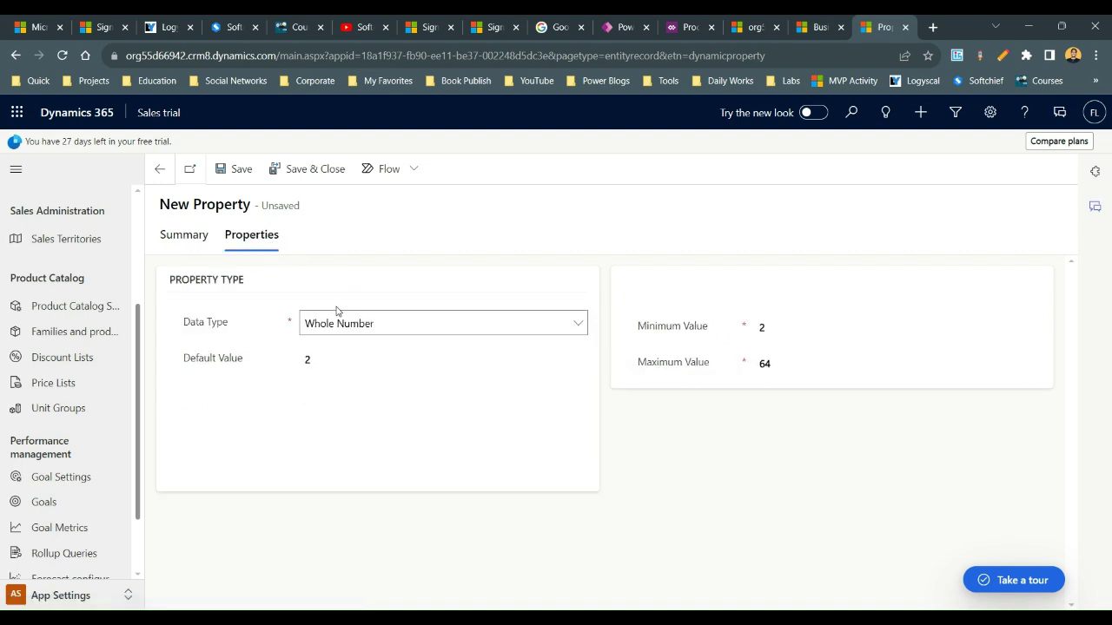
click(318, 169)
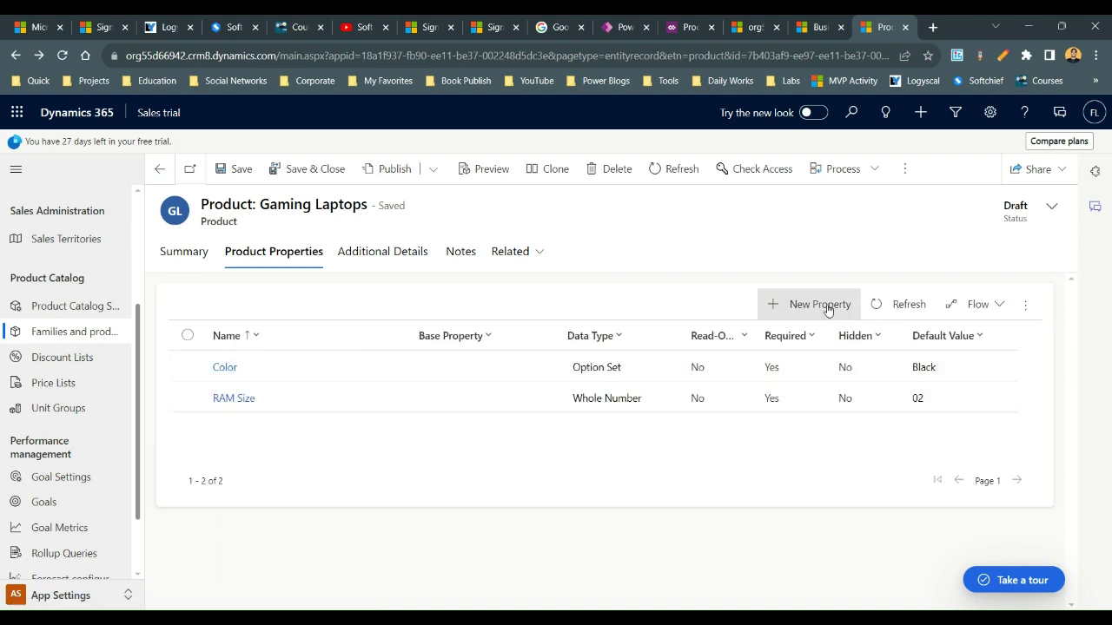
click(828, 306)
Name the property OS as Single Line Of Text with default 'WIndows 11'
click(337, 290)
text(O)
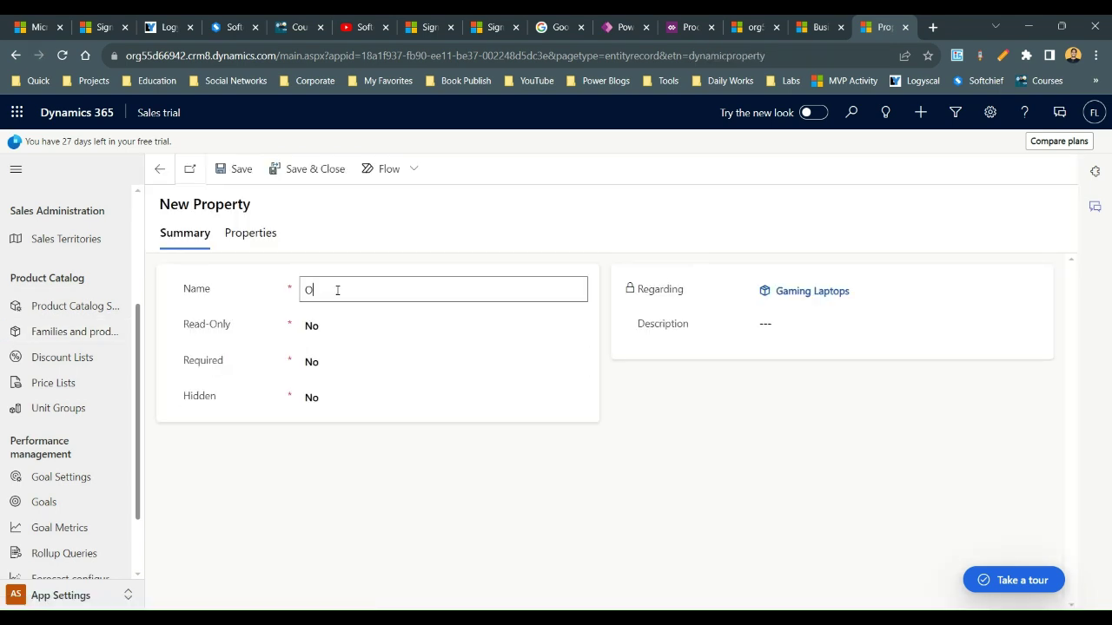
text(S)
click(257, 236)
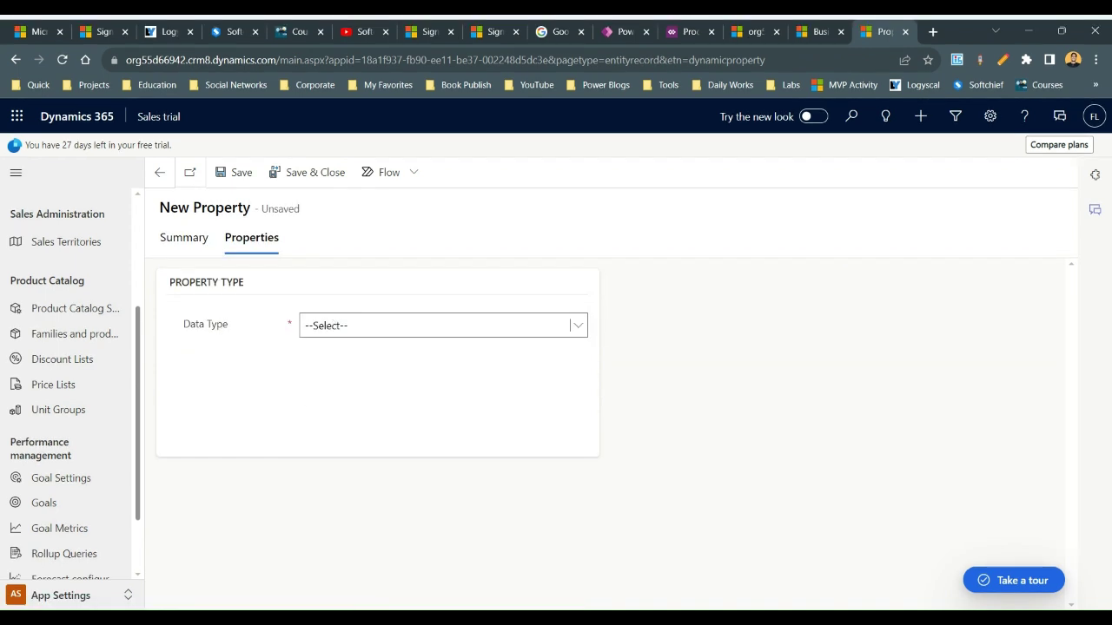
click(350, 411)
click(310, 369)
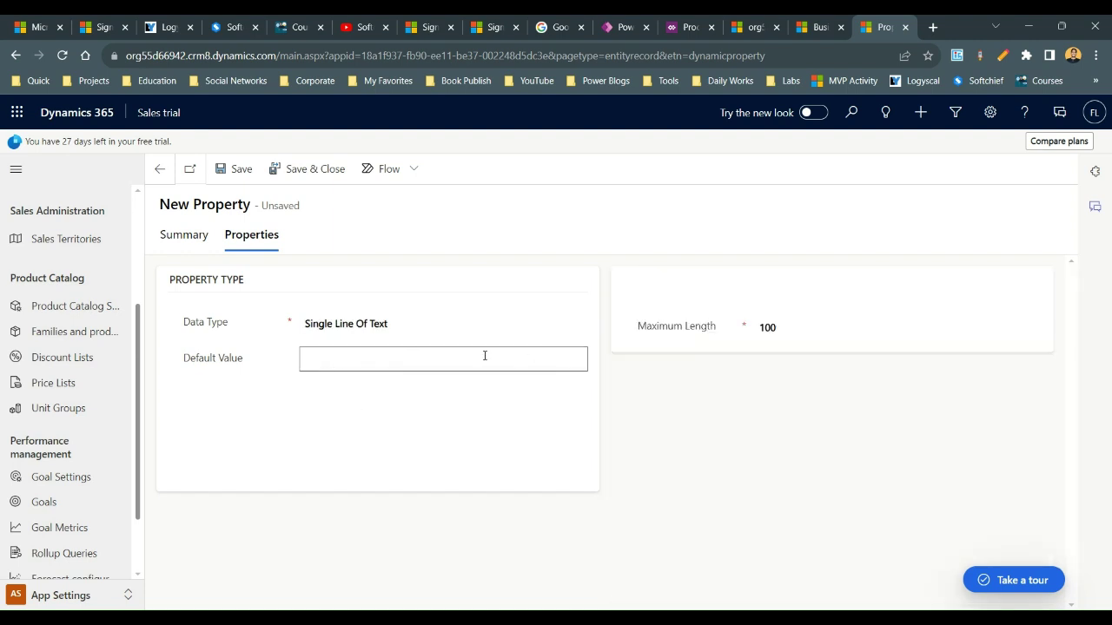
text(WIndows 11)
Set the OS property to read-only and save it
click(193, 238)
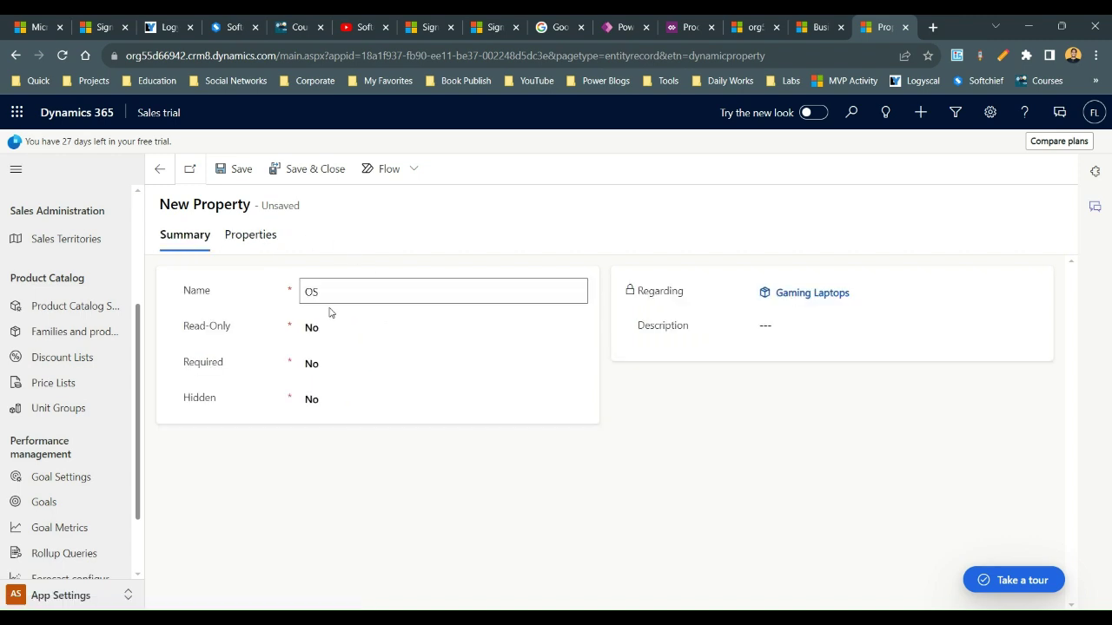
click(359, 365)
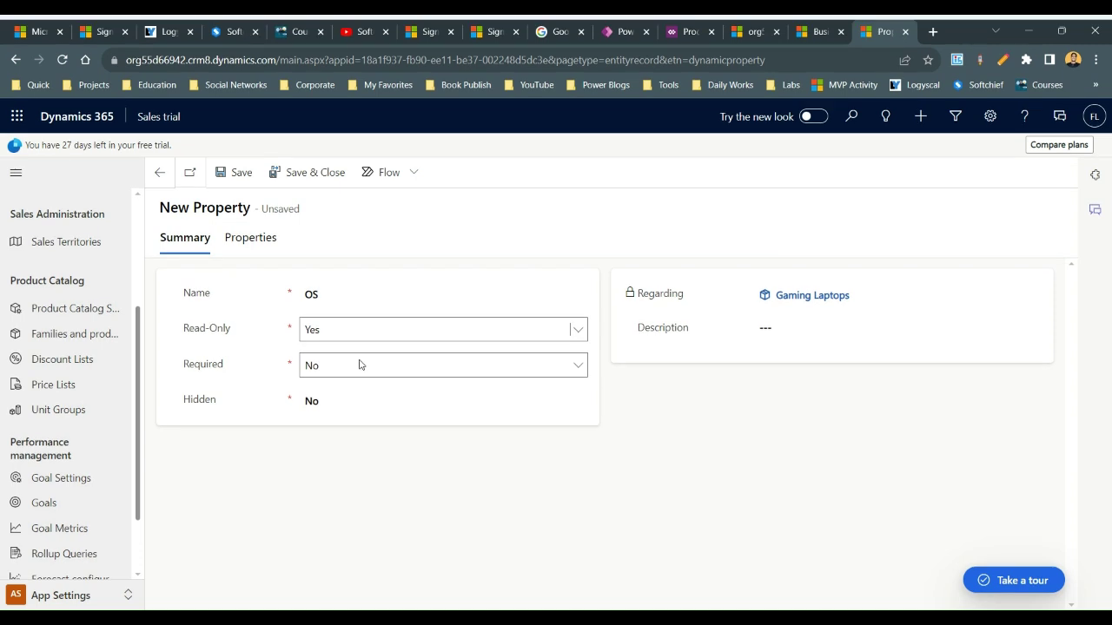
click(338, 365)
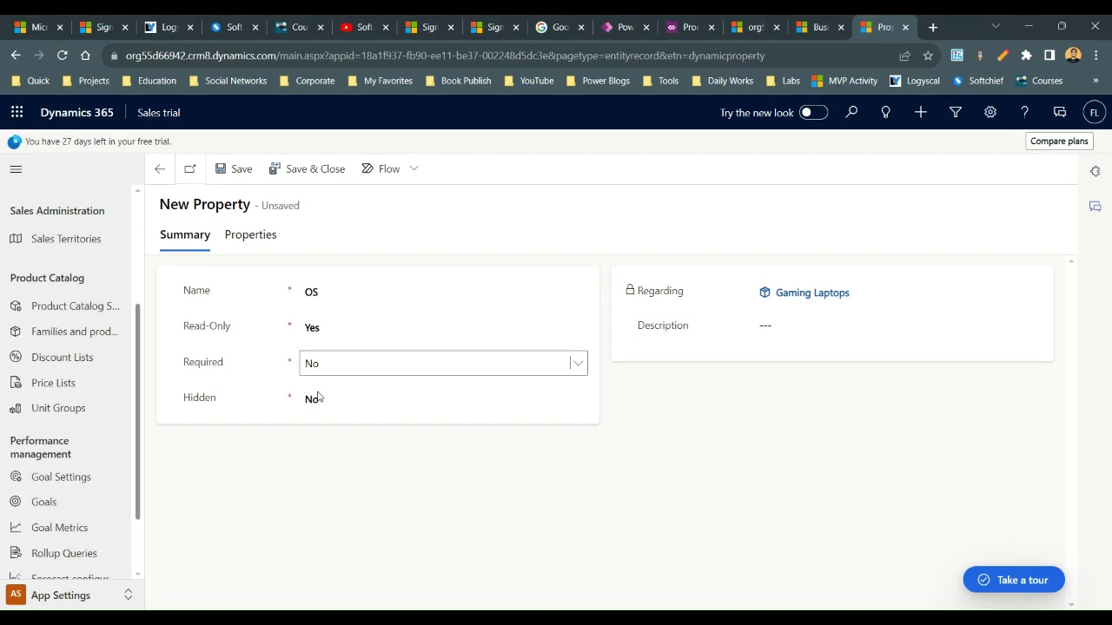
double_click(199, 397)
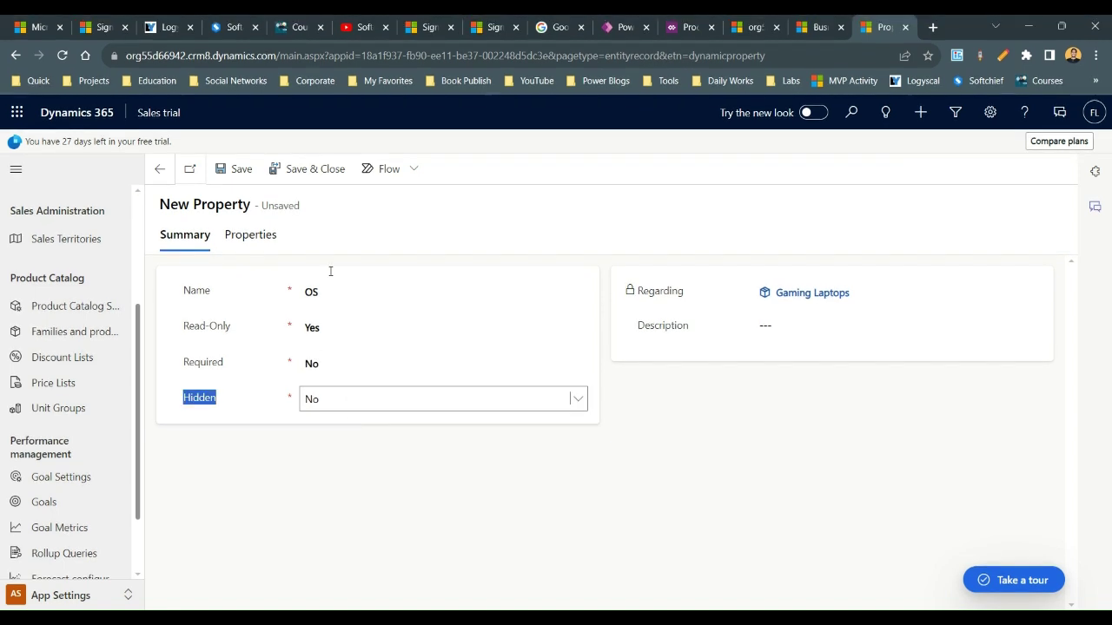
click(310, 169)
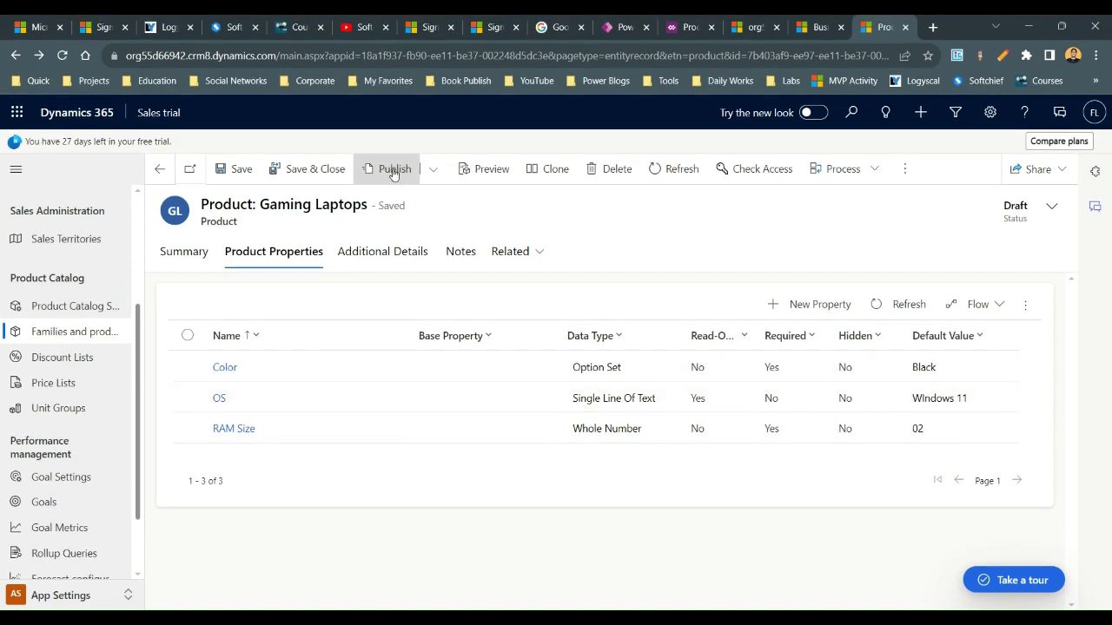
Save Gaming Laptops and bring up the Price List Items menu under Additional Details
click(236, 171)
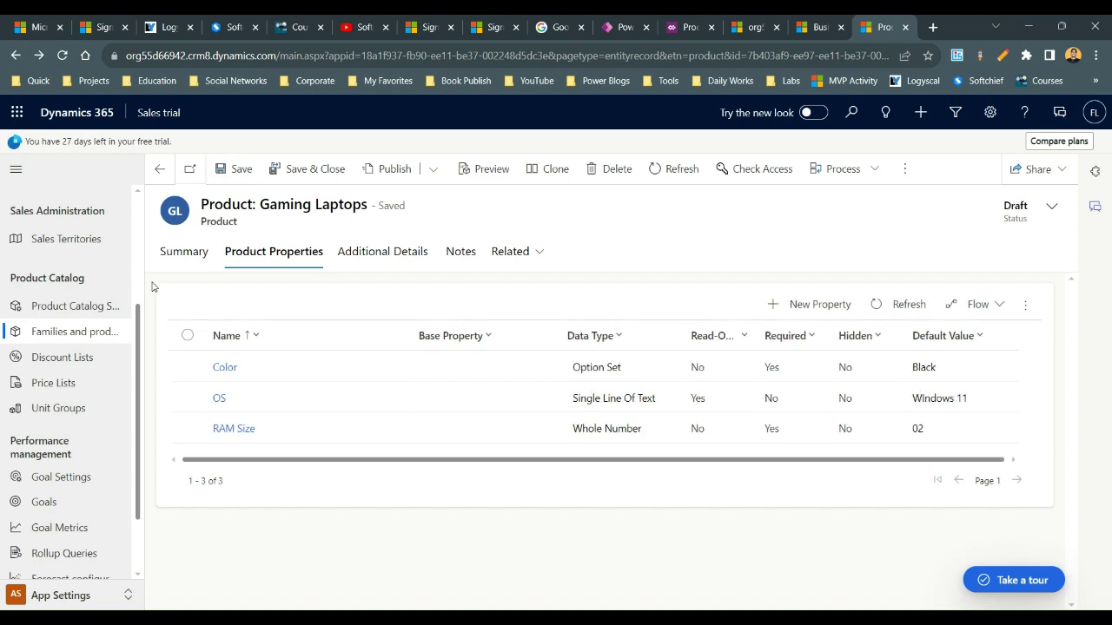
click(509, 252)
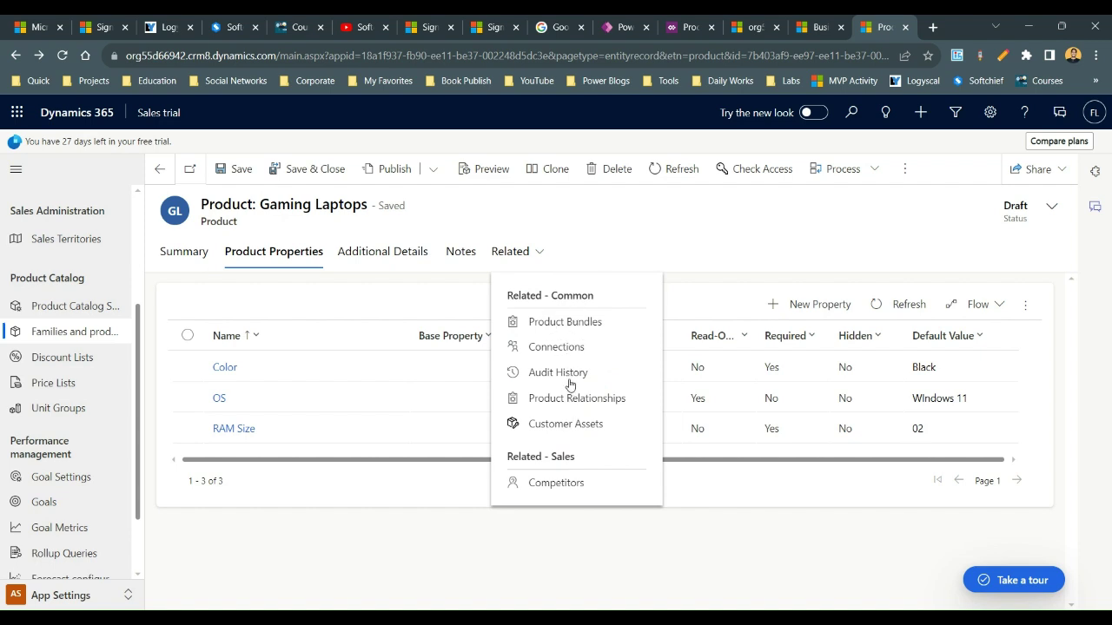
click(186, 253)
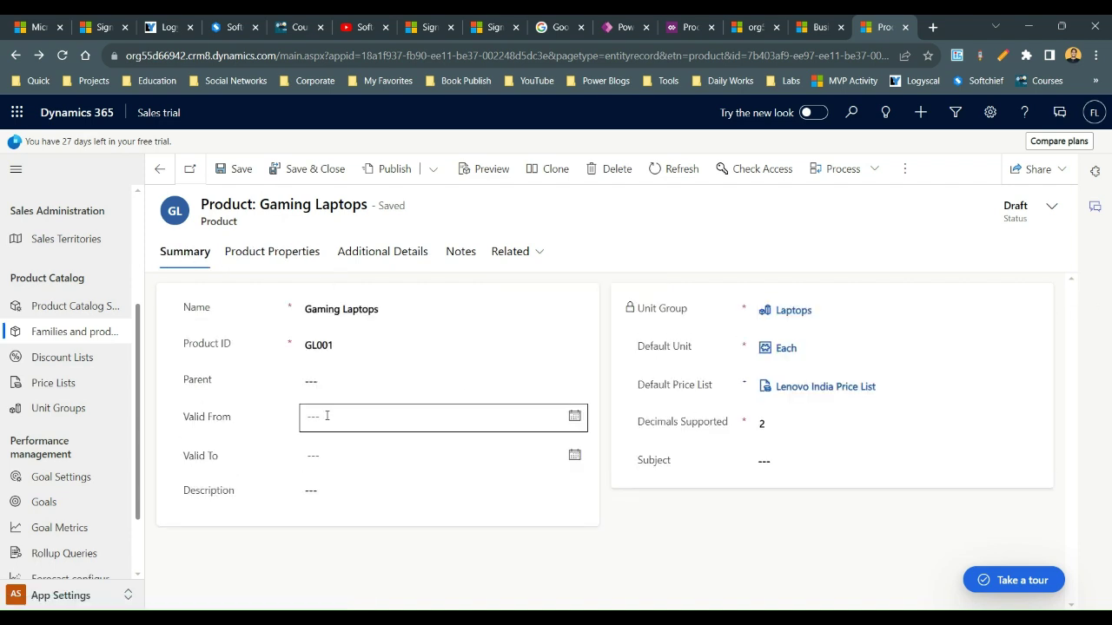
click(359, 253)
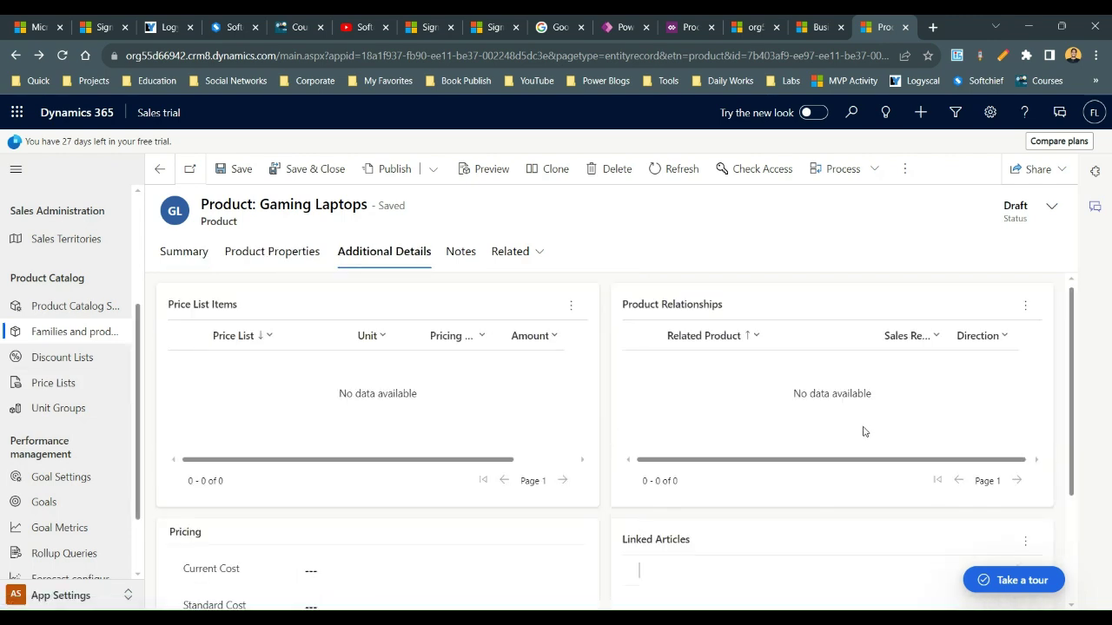
click(572, 306)
Add a Lenovo India Price List item for Gaming Laptops at 30000 per Each
click(634, 344)
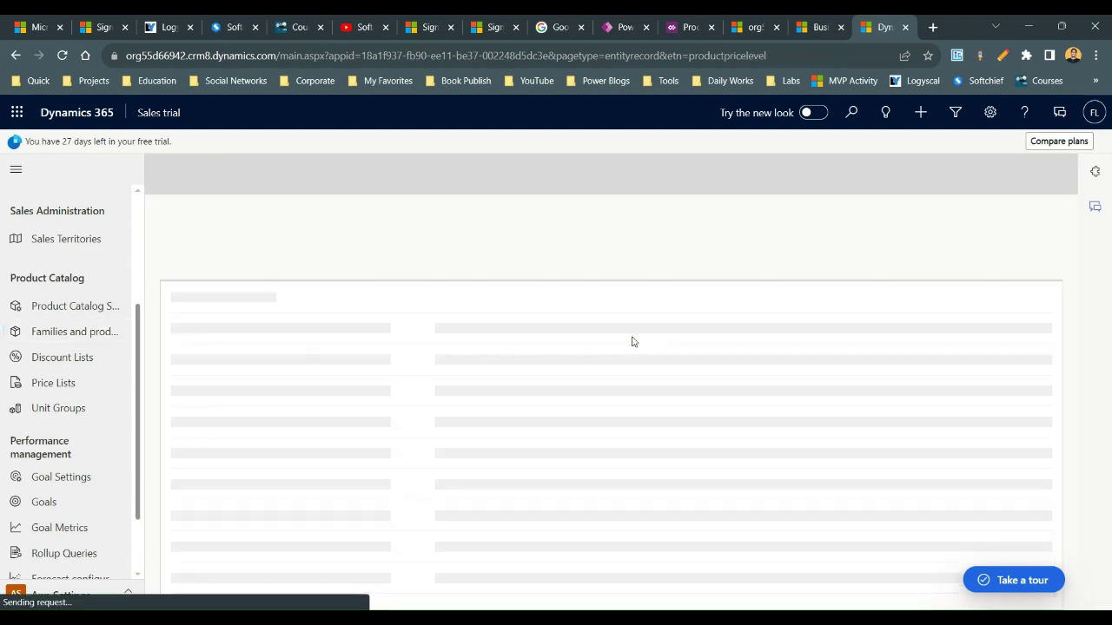
click(334, 307)
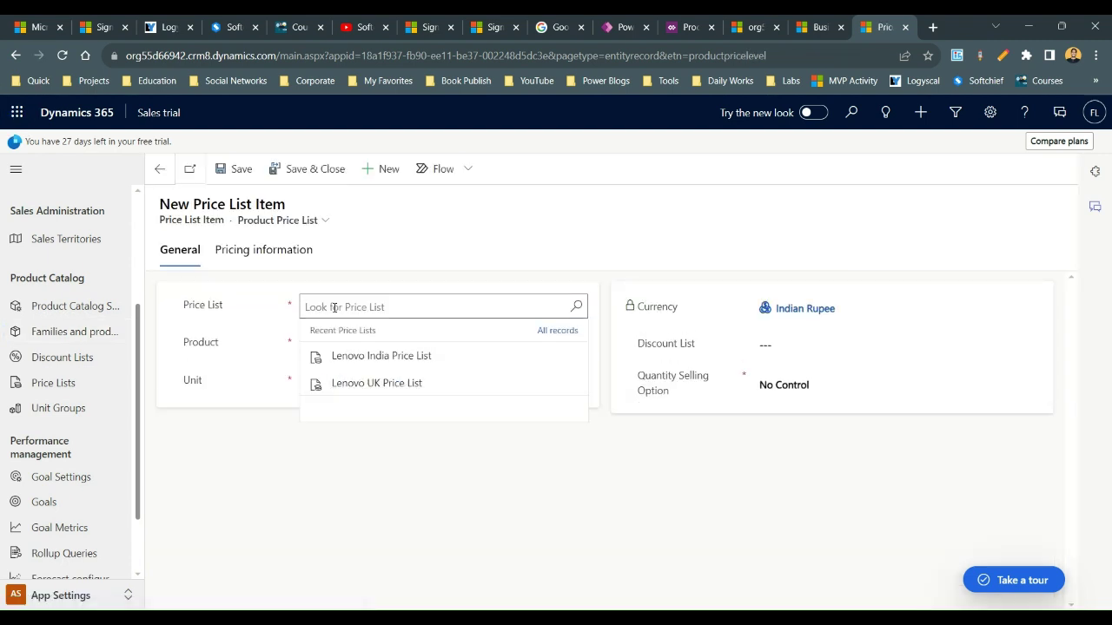
click(423, 360)
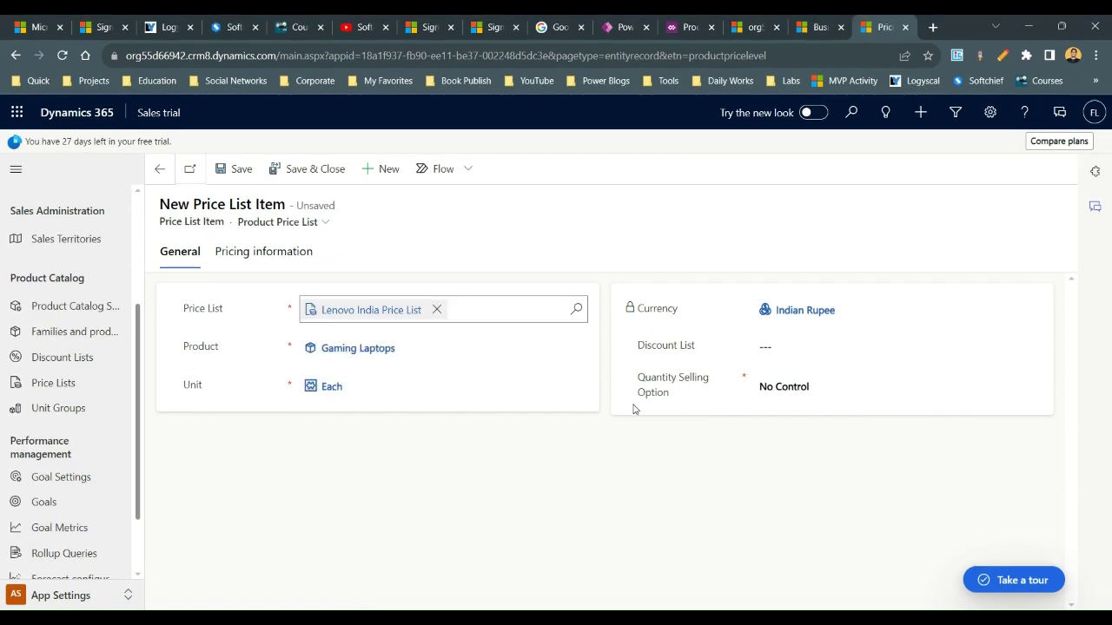
click(286, 260)
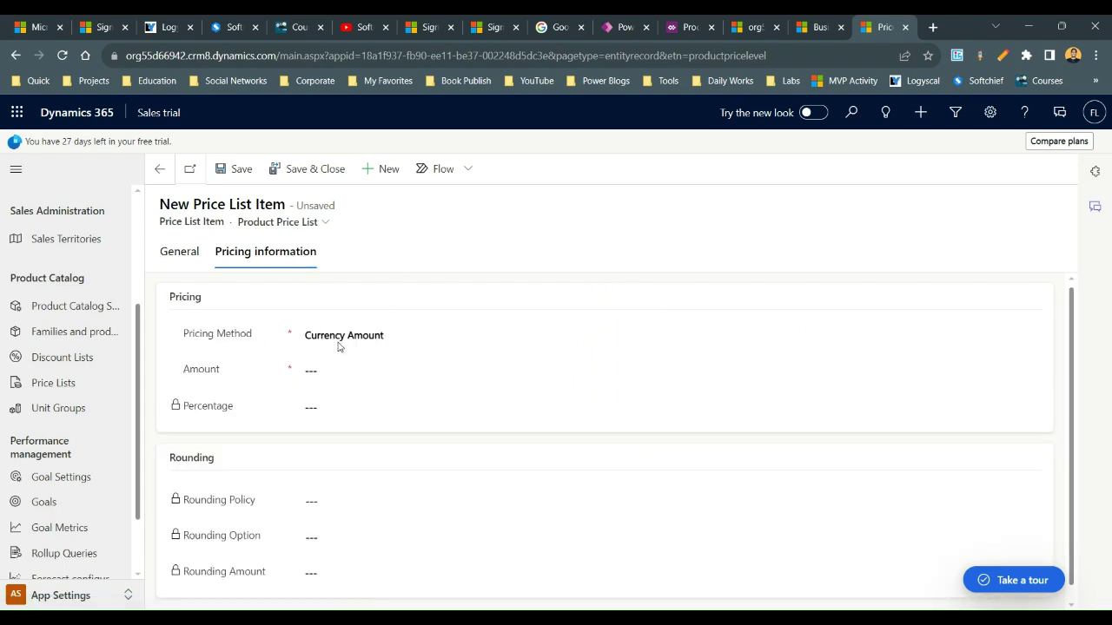
click(327, 371)
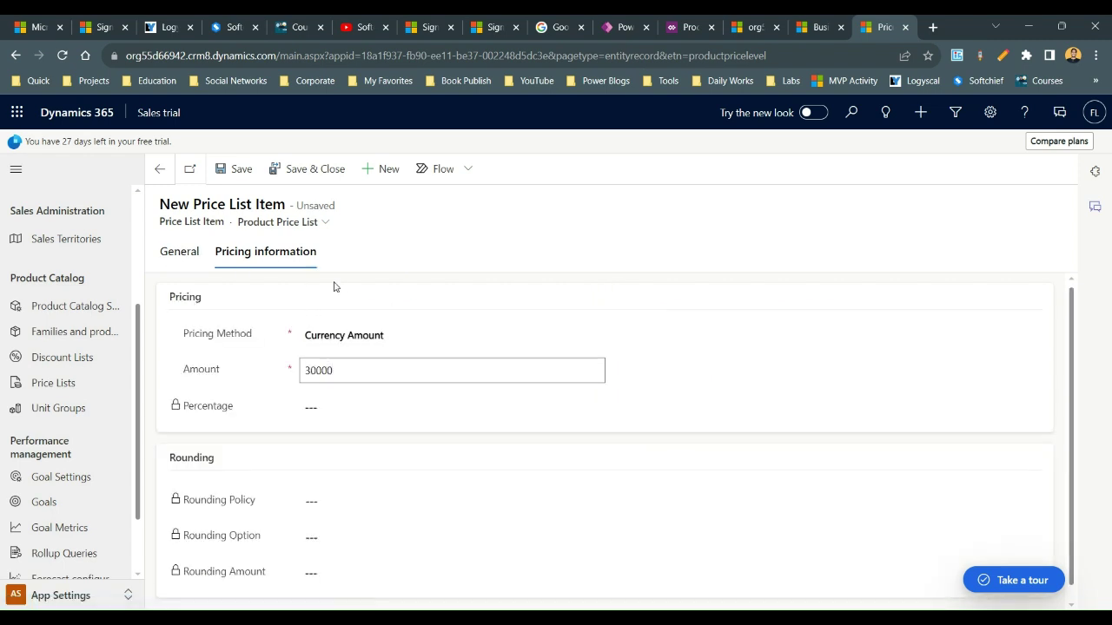
click(315, 174)
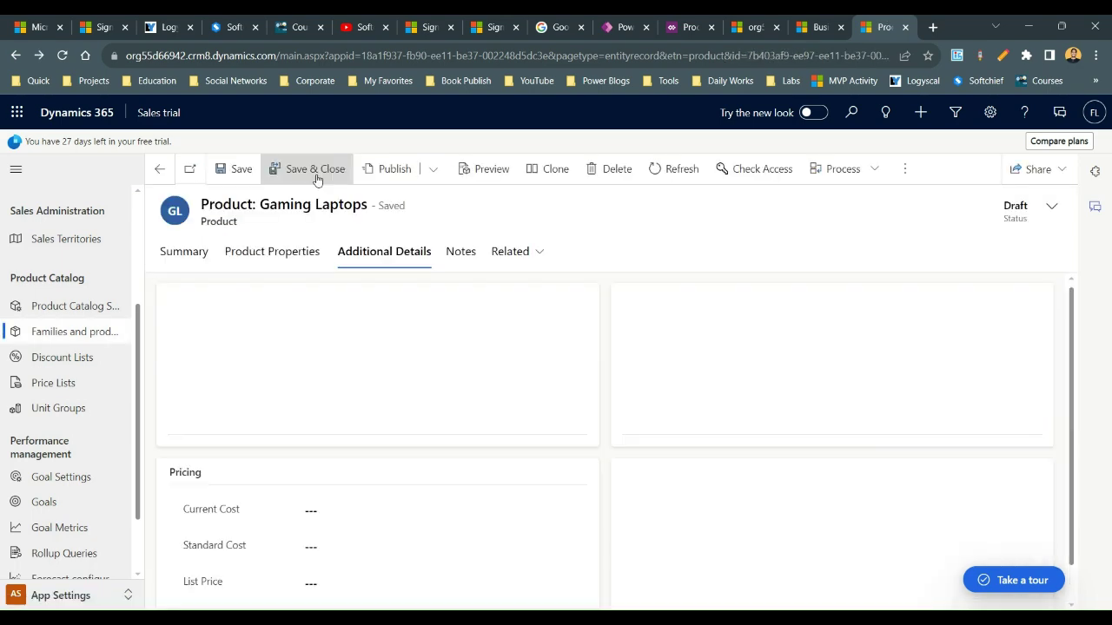
Publish and confirm Gaming Laptops so it becomes Active
click(392, 176)
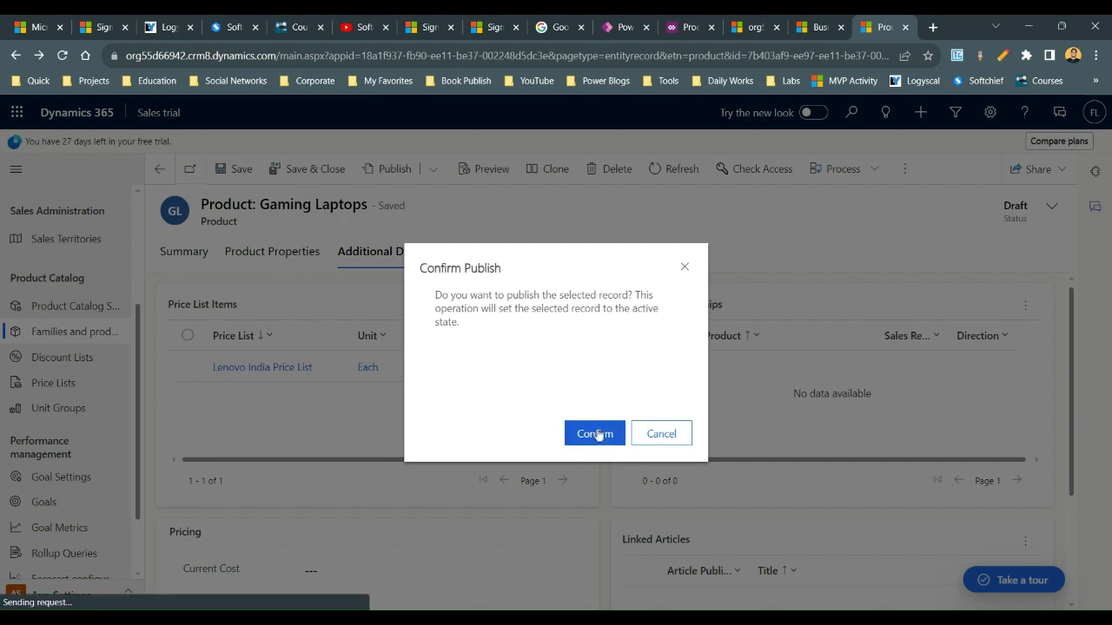
click(596, 434)
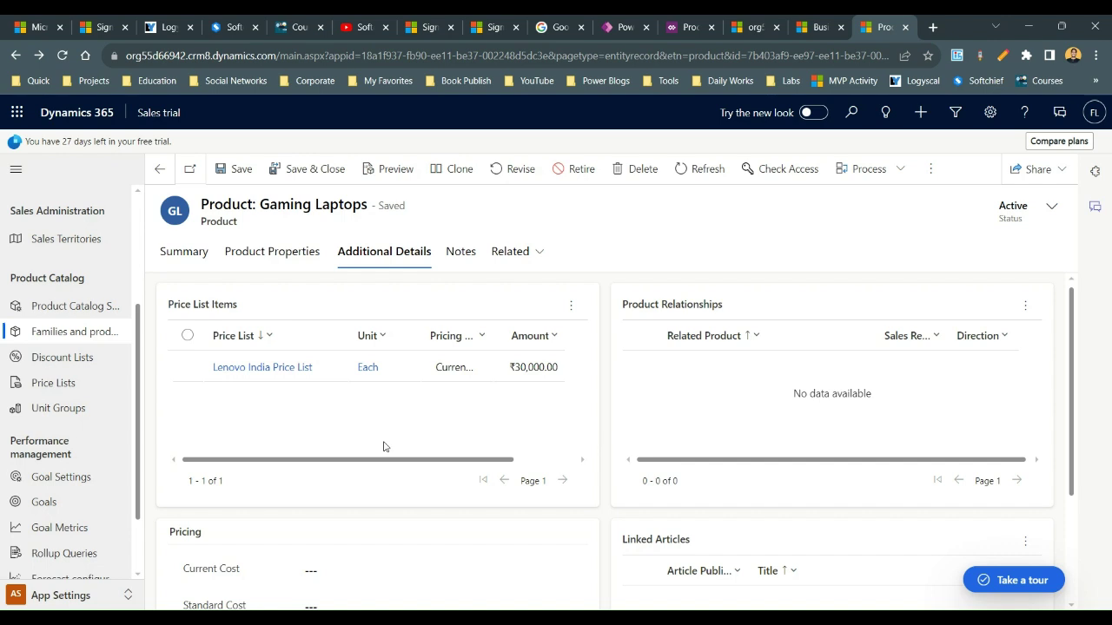
Switch to the Sales area and go to the Opportunities list
click(75, 596)
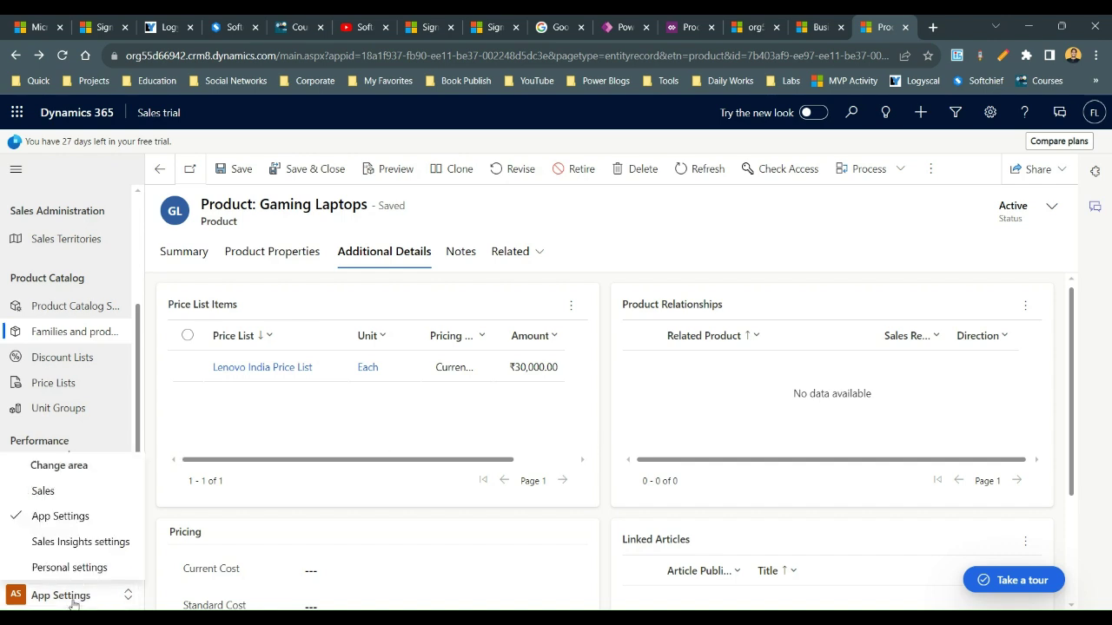
click(75, 492)
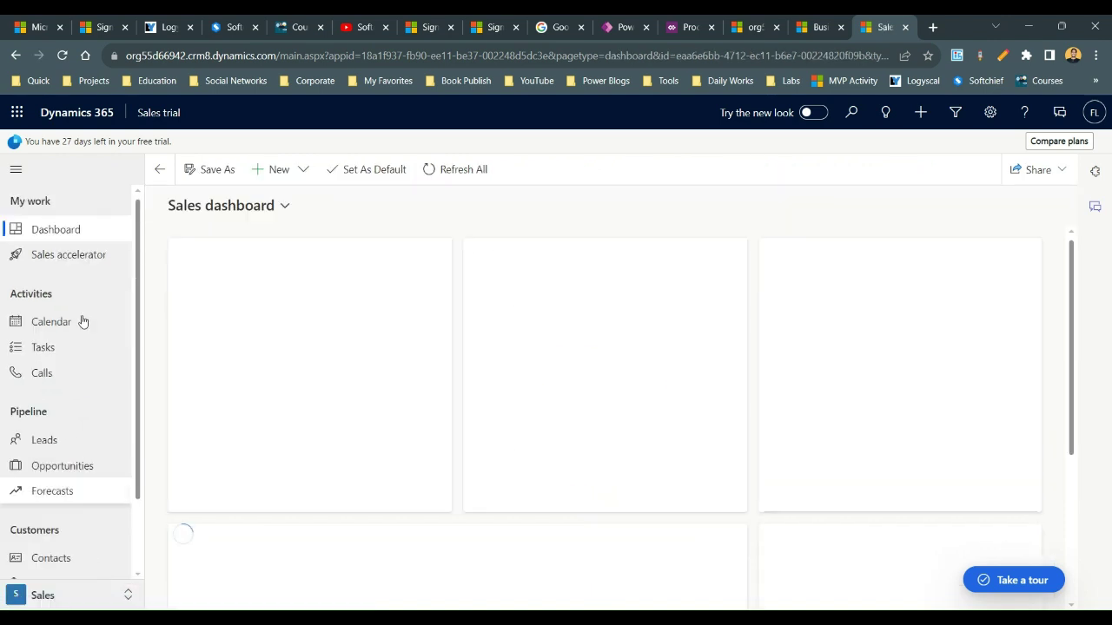
click(63, 467)
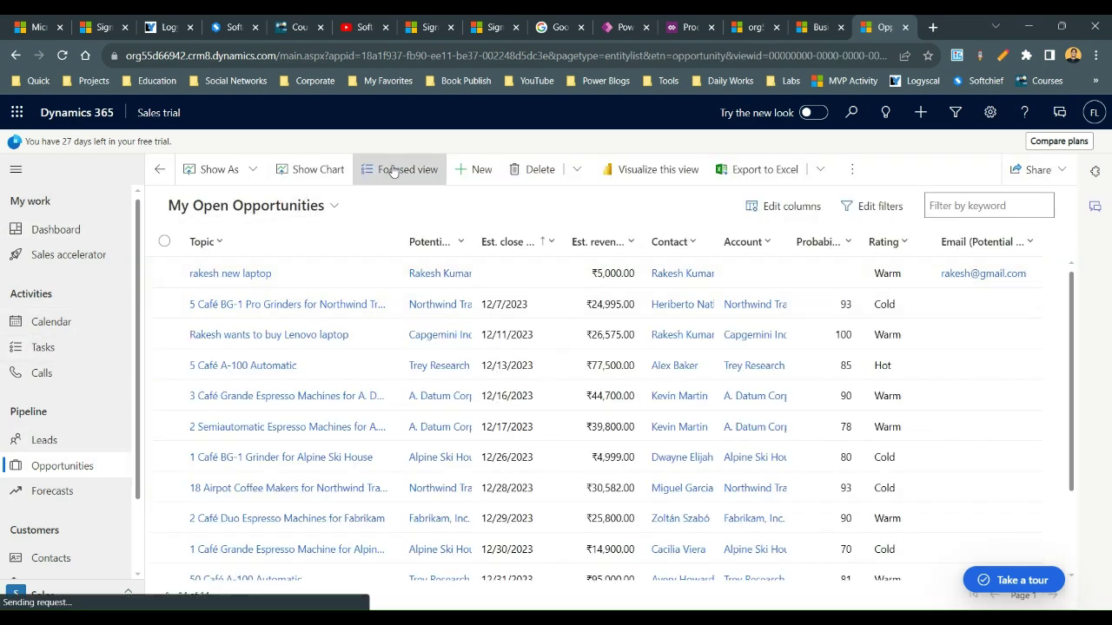
Quick-create a 'Gaming Laptop Requirement' opportunity with the customer's contact, then open it
click(473, 172)
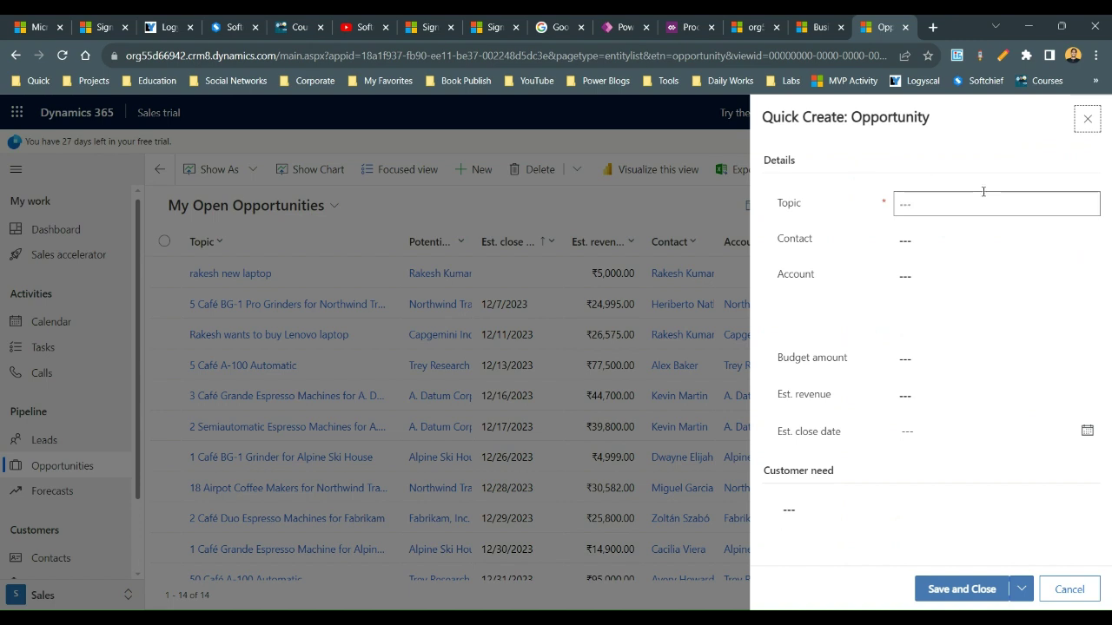
text(Gaming Laptop Requirement for Rakesh)
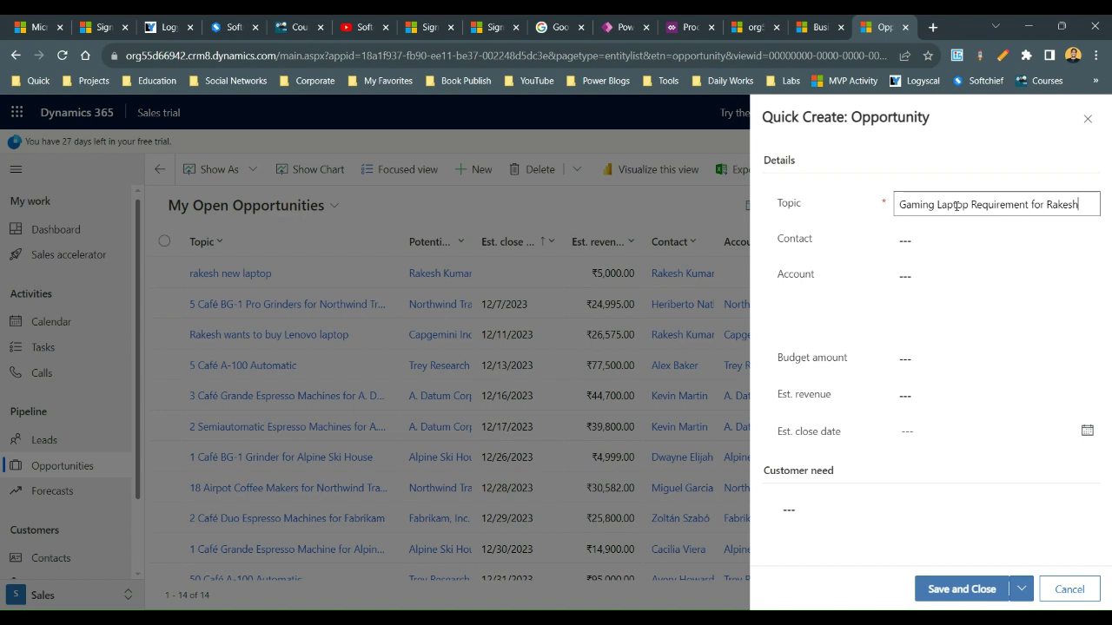
click(960, 248)
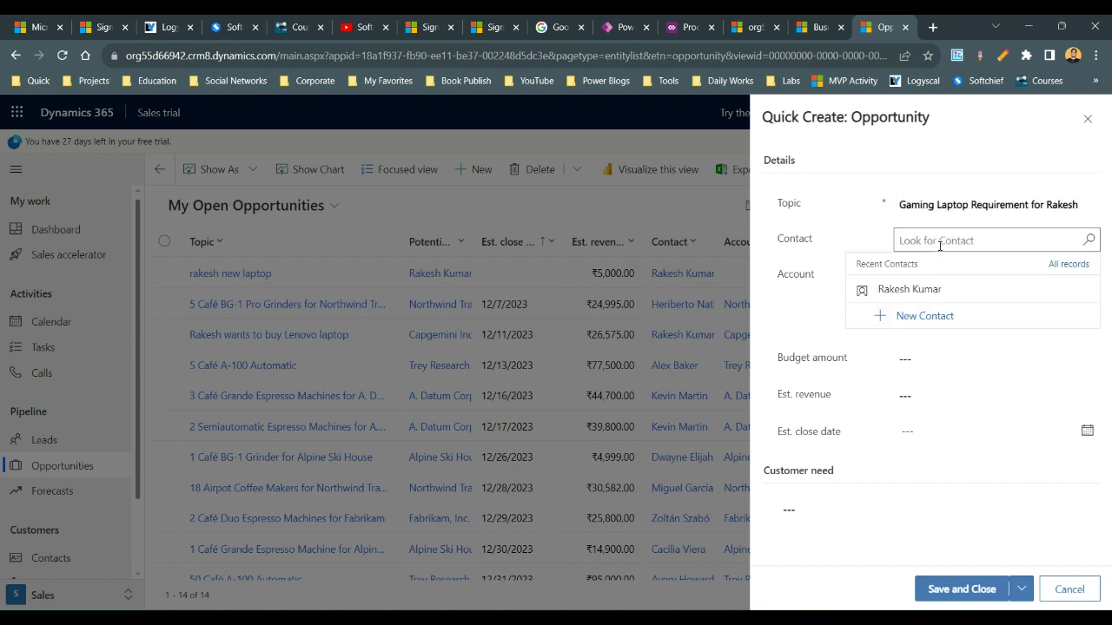
click(933, 288)
click(960, 590)
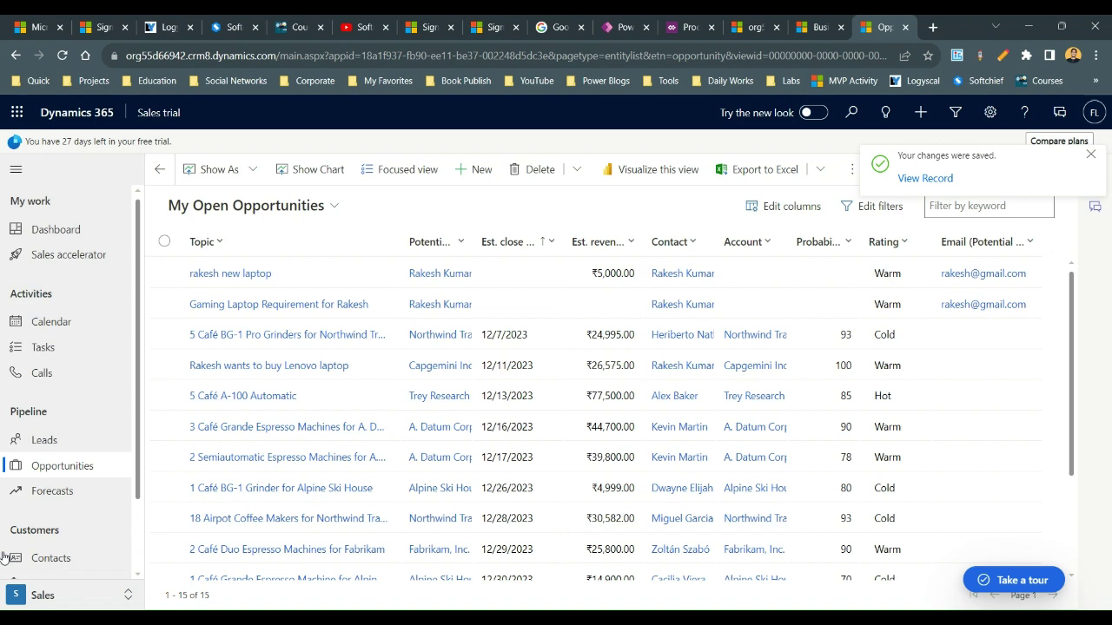
click(323, 304)
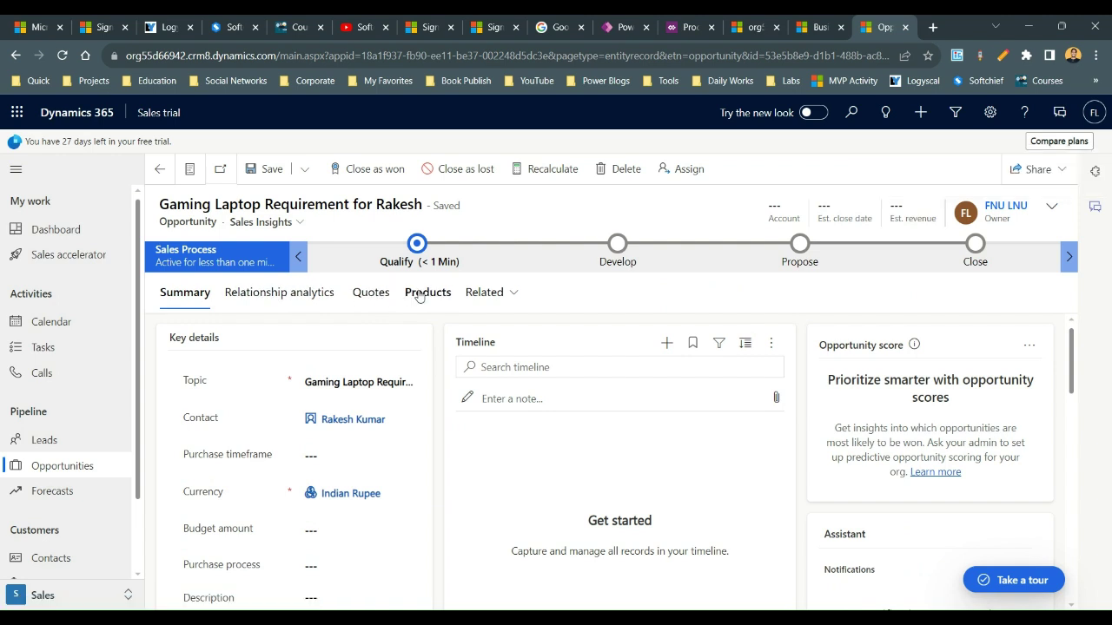
Set the opportunity's price list to Lenovo India Price List with System Calculated revenue, and save
click(419, 297)
click(371, 347)
click(391, 400)
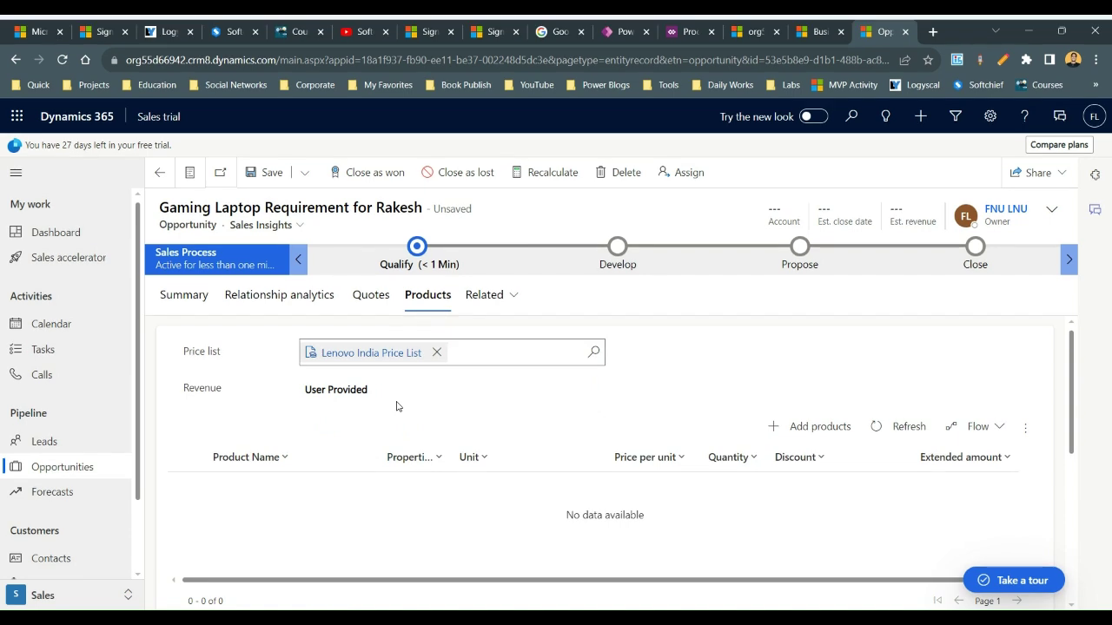
click(424, 387)
click(387, 425)
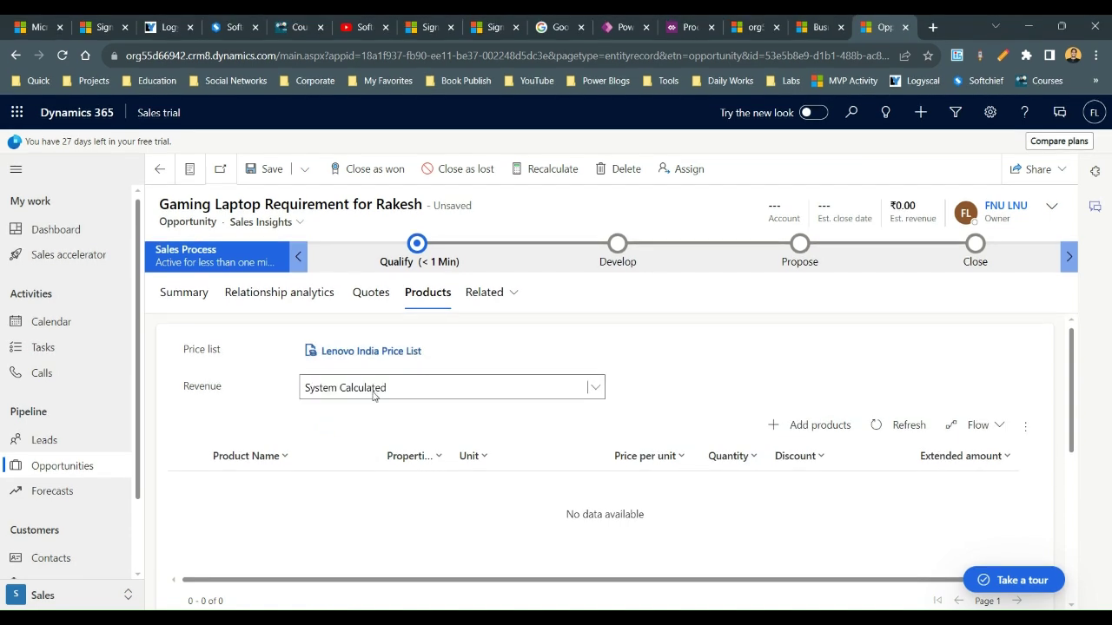
click(272, 172)
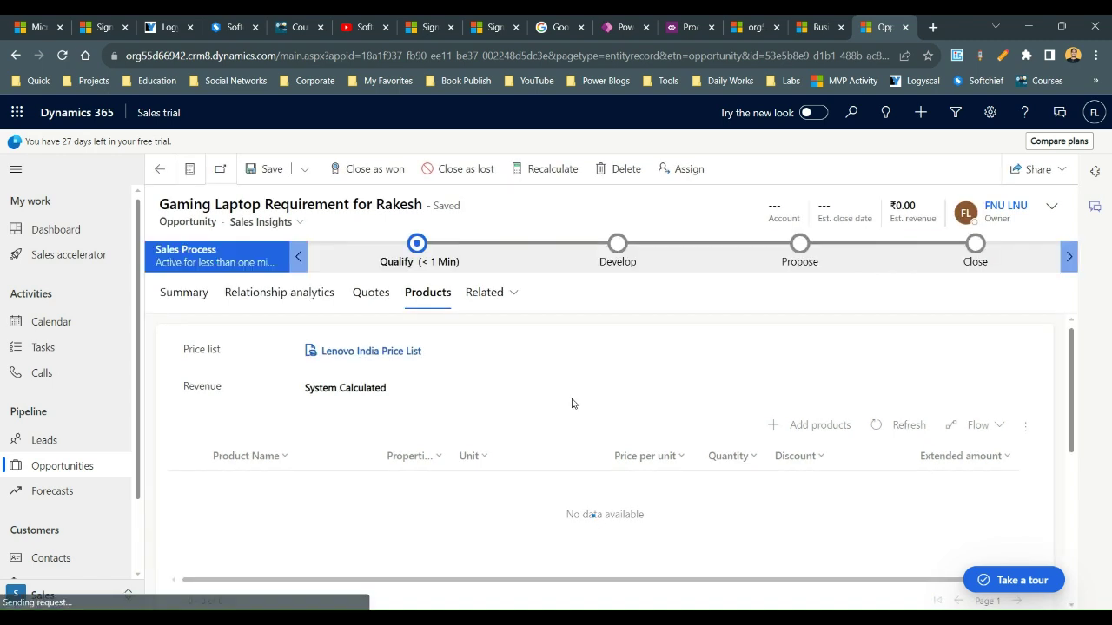
click(819, 434)
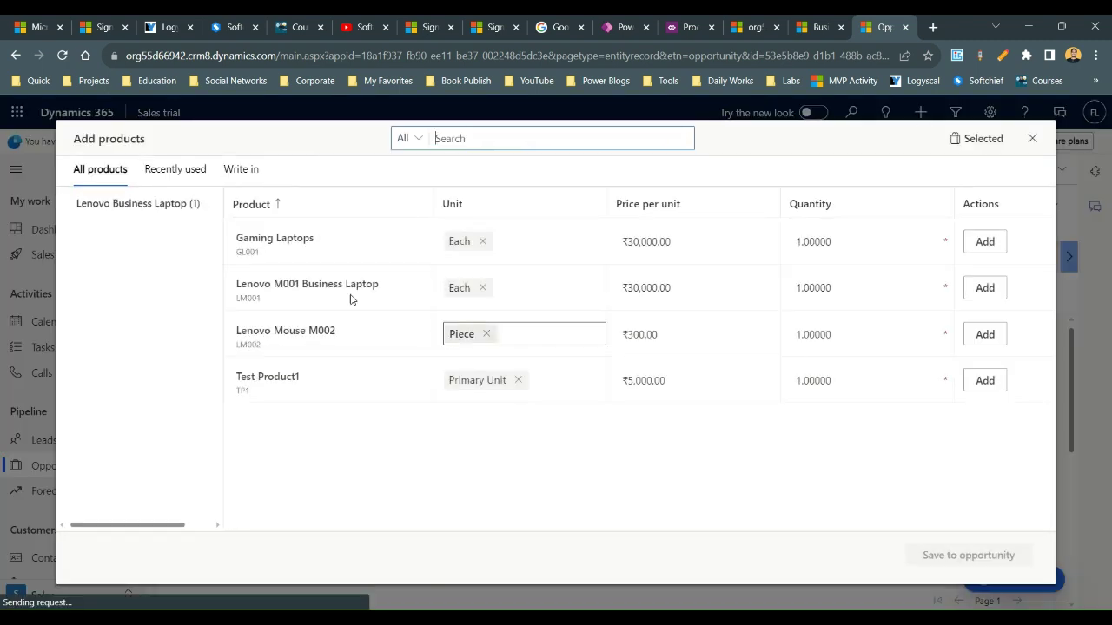
Add Gaming Laptops, quantity 1 at ₹30,000.00, to the opportunity's products
drag(261, 241, 324, 242)
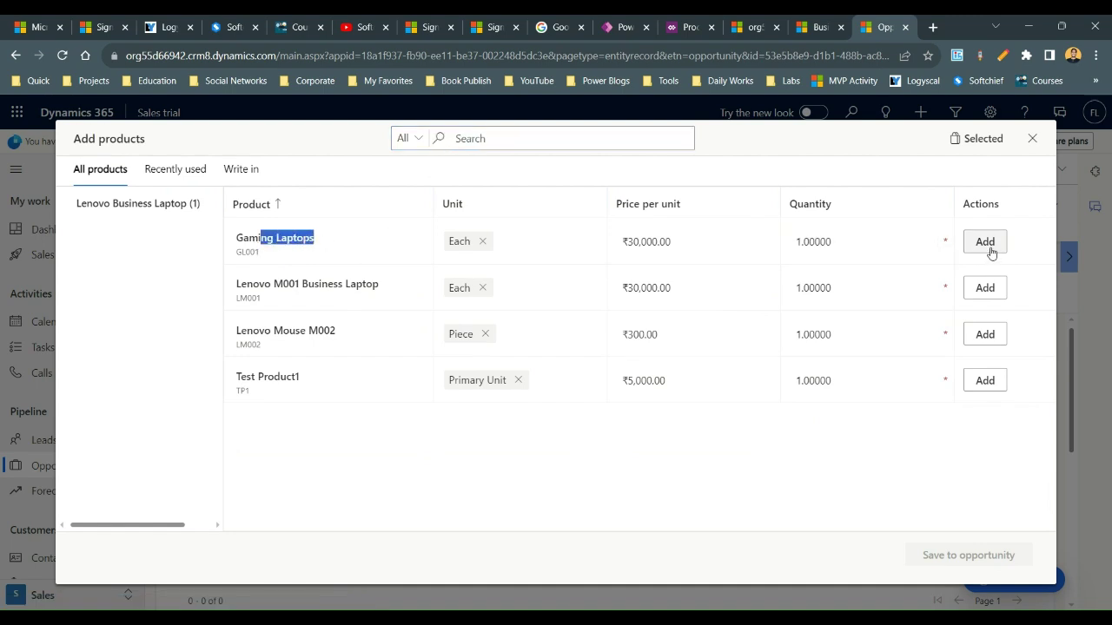
click(832, 244)
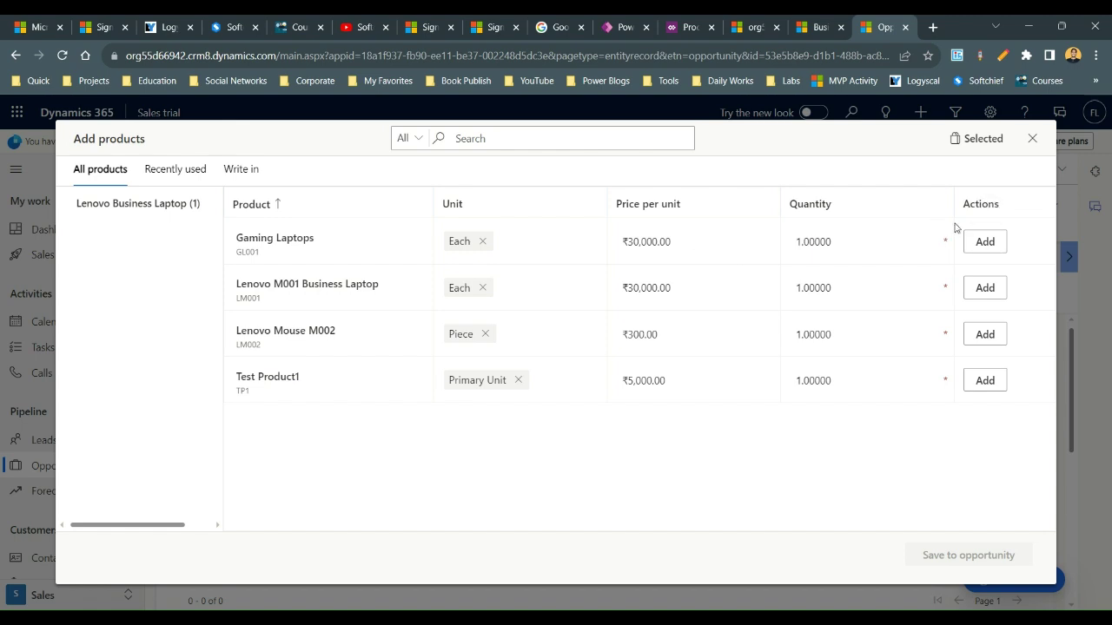
click(984, 243)
click(997, 552)
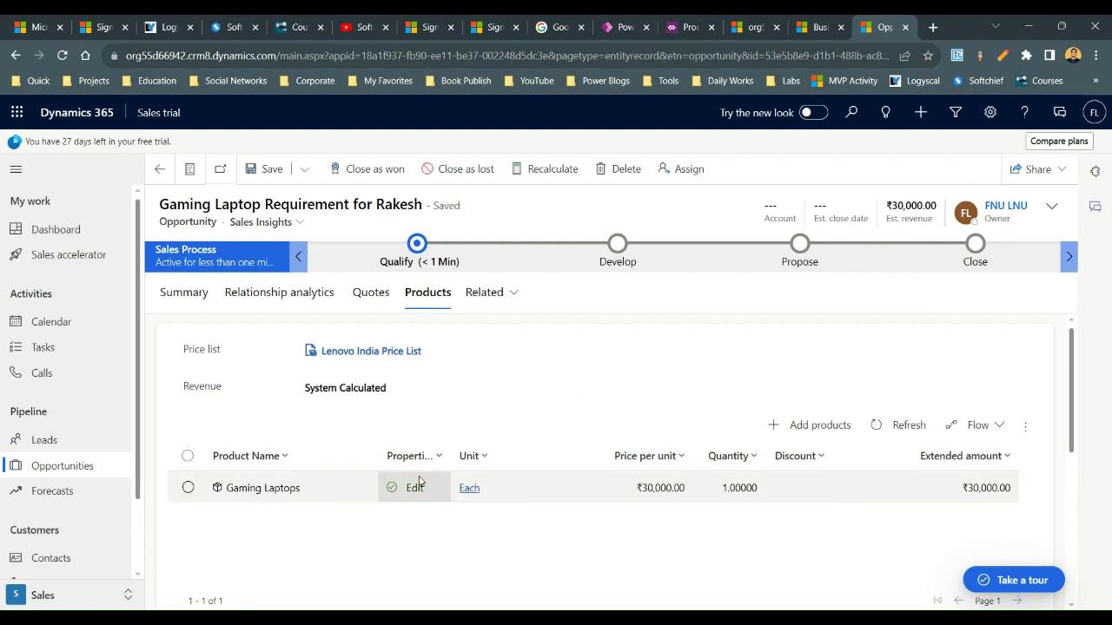
Open the Gaming Laptops opportunity line and show its Product Properties tab
drag(456, 449, 478, 449)
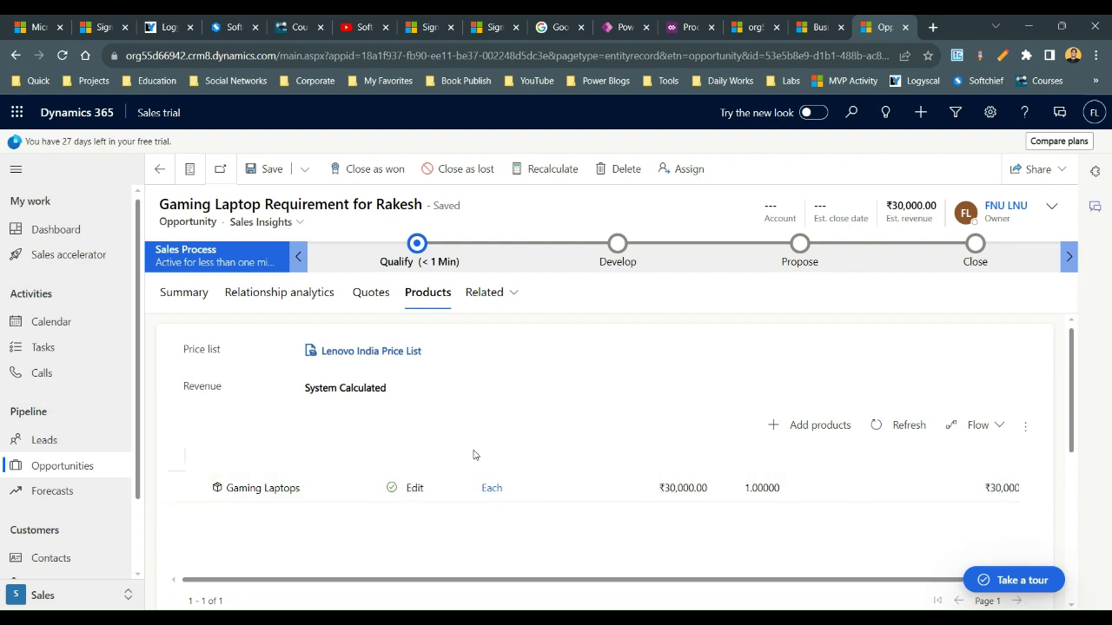
click(418, 491)
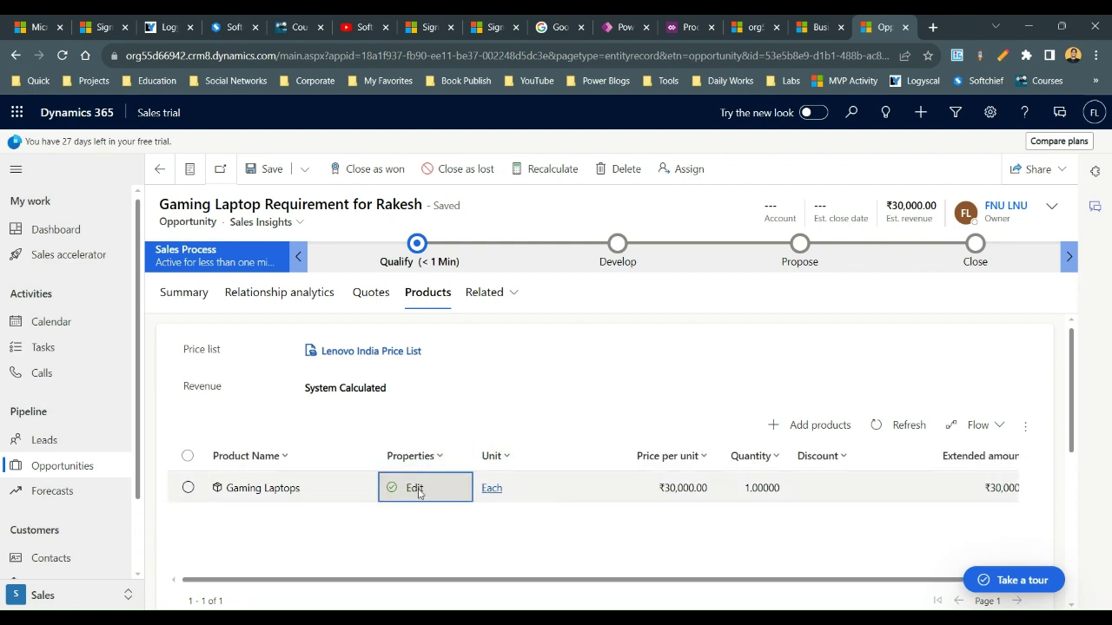
click(839, 424)
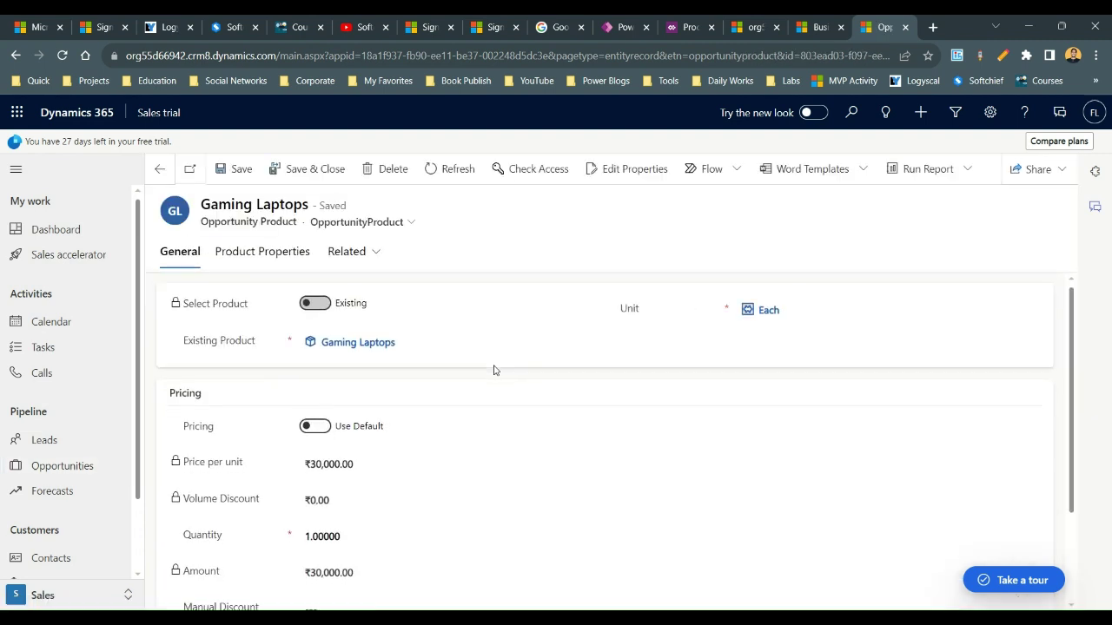
click(281, 257)
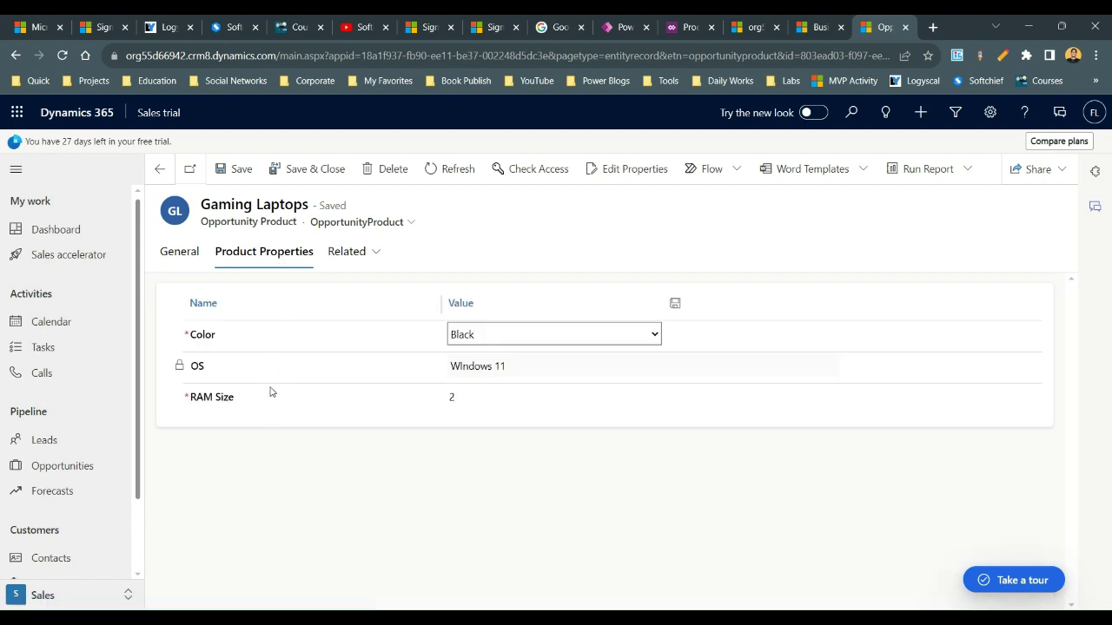
drag(189, 370, 214, 369)
click(216, 370)
double_click(204, 370)
Try to change the locked OS property value, which stays read-only
click(464, 371)
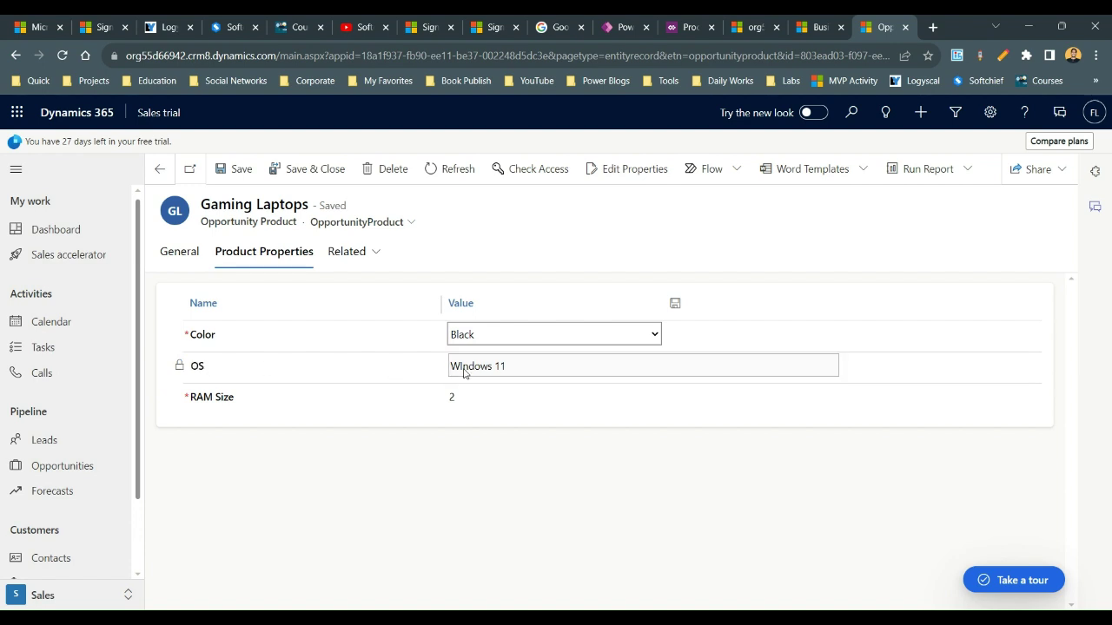
double_click(464, 371)
click(457, 370)
drag(511, 371, 438, 378)
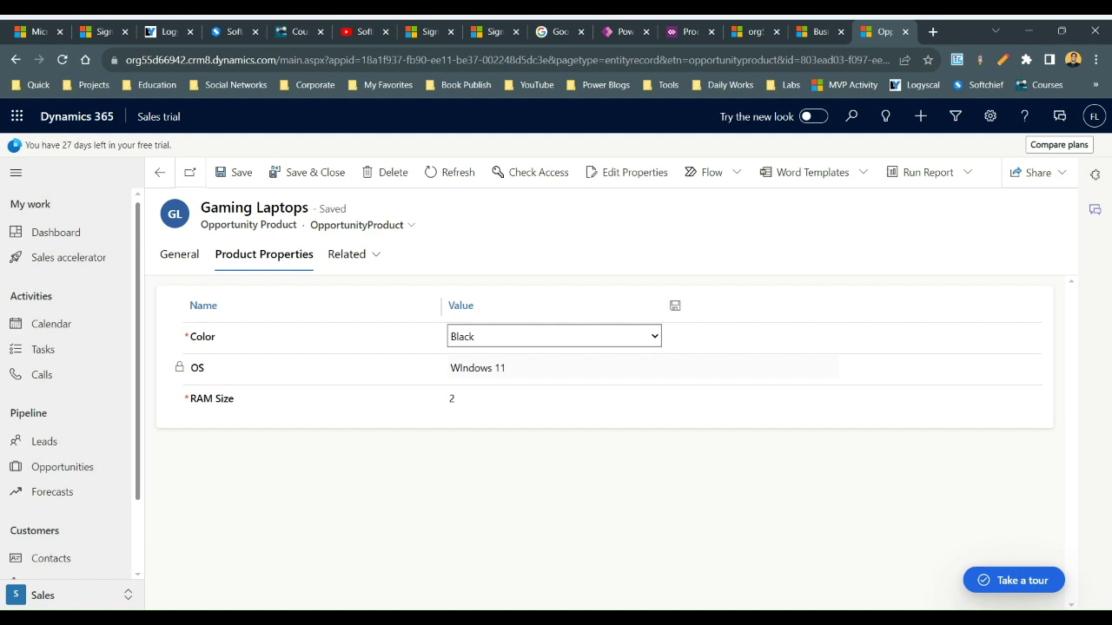
Set Color to Blue and RAM Size to 32, then save the product properties
click(502, 372)
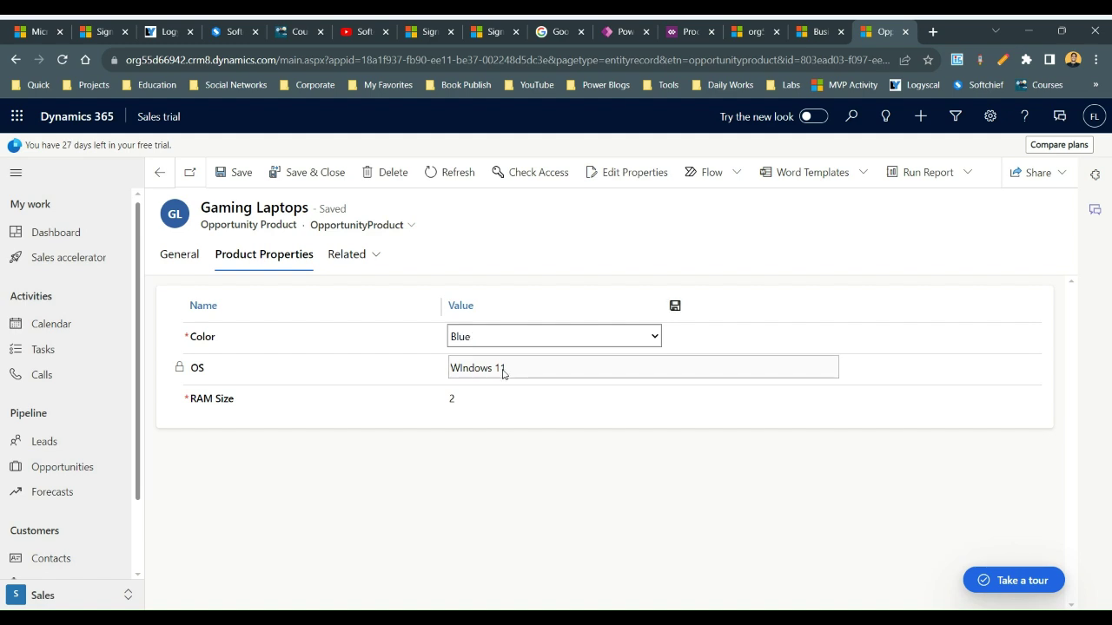
click(477, 391)
drag(484, 392, 416, 404)
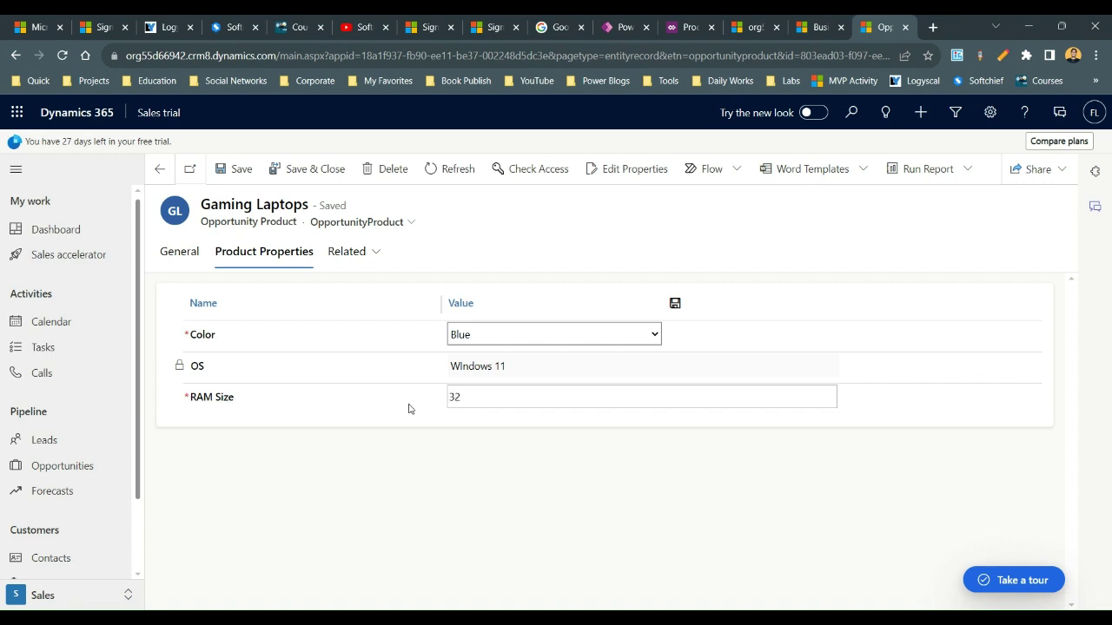
click(461, 447)
click(676, 304)
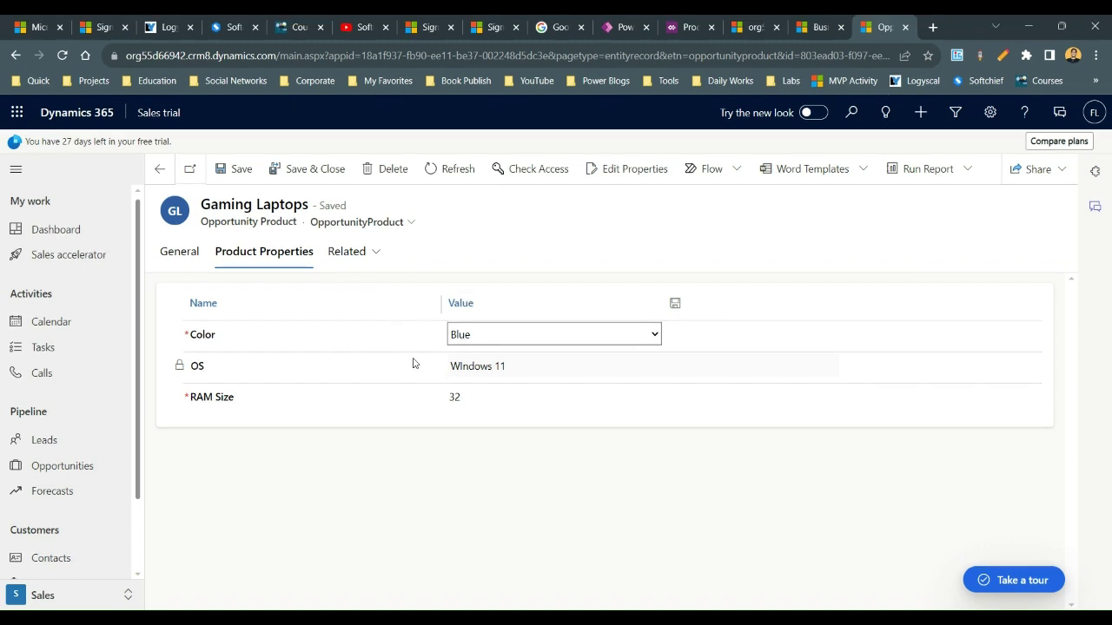
click(184, 253)
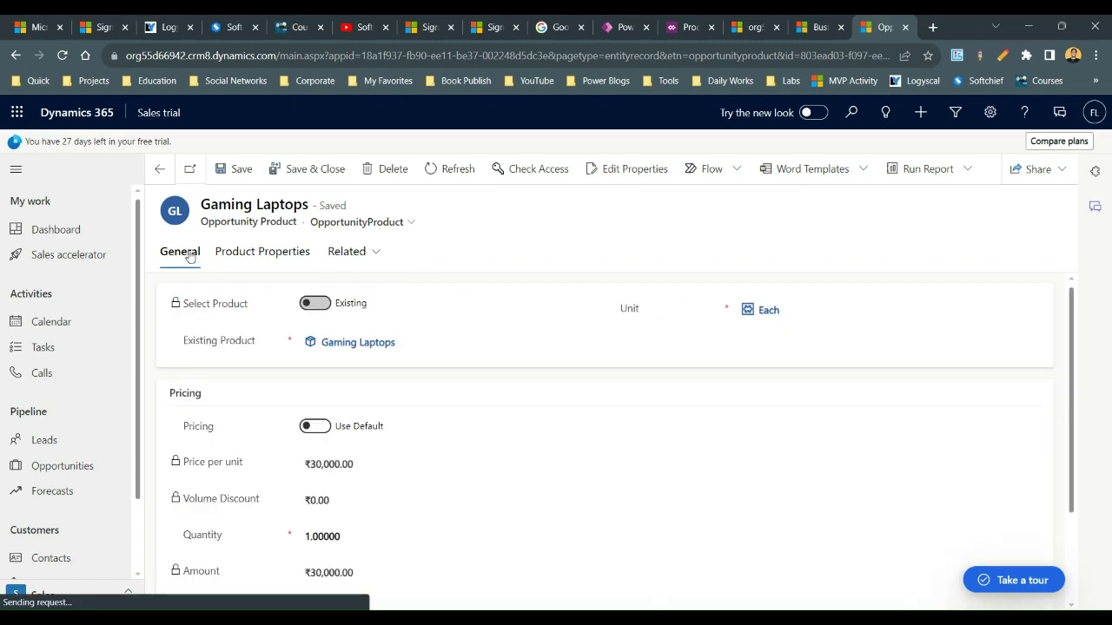
Save and close the line, reopen Gaming Laptops, and verify Color Blue, OS Windows 11, RAM Size 32
click(300, 170)
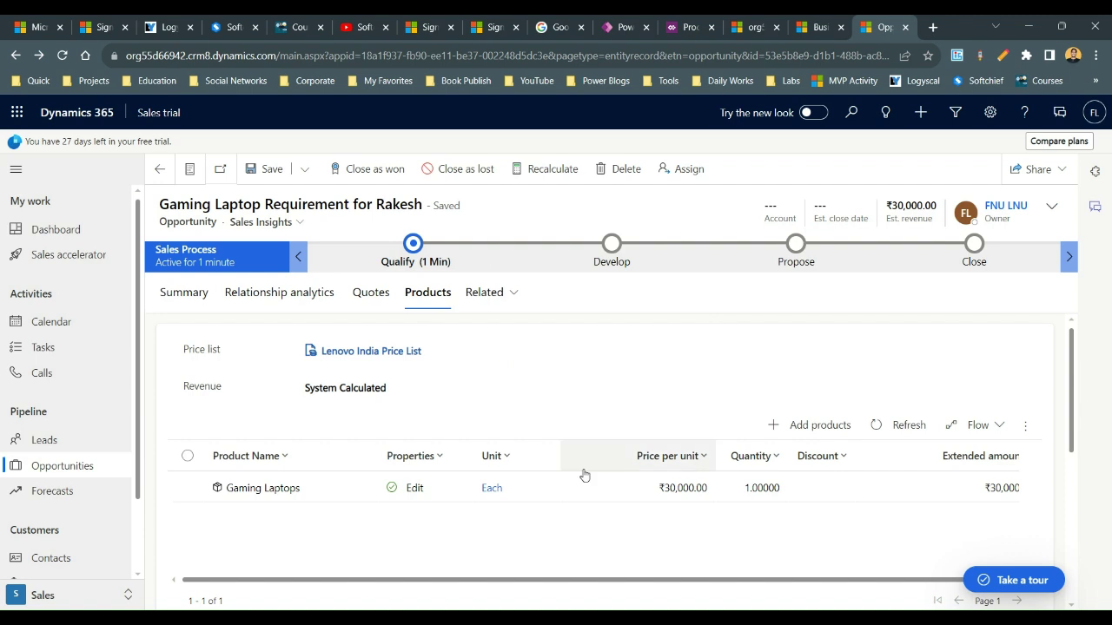
click(563, 492)
double_click(563, 492)
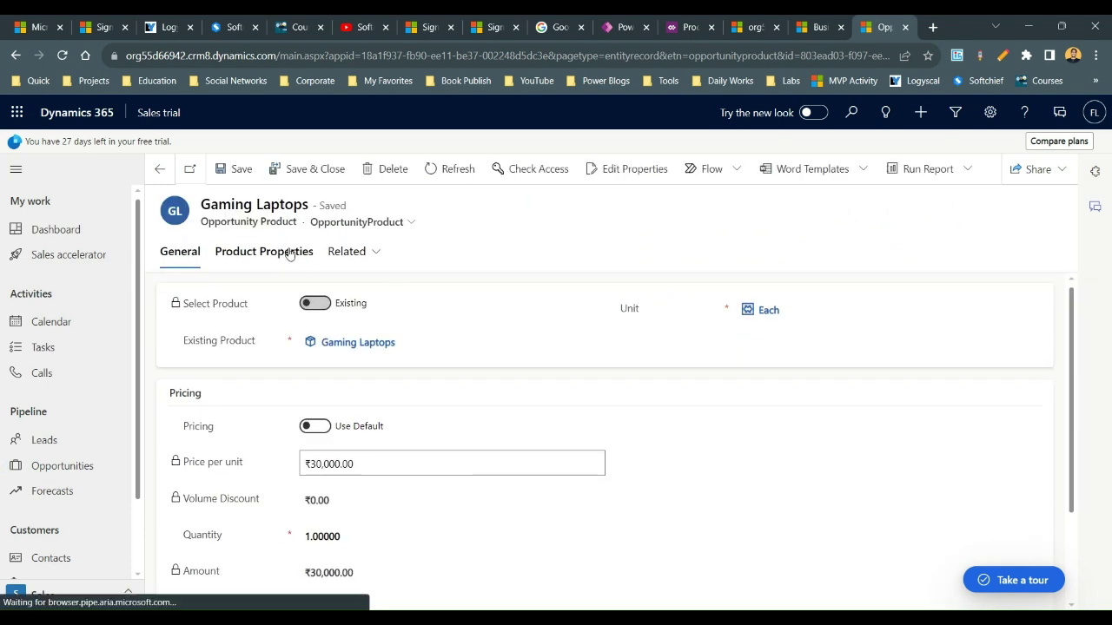
click(288, 251)
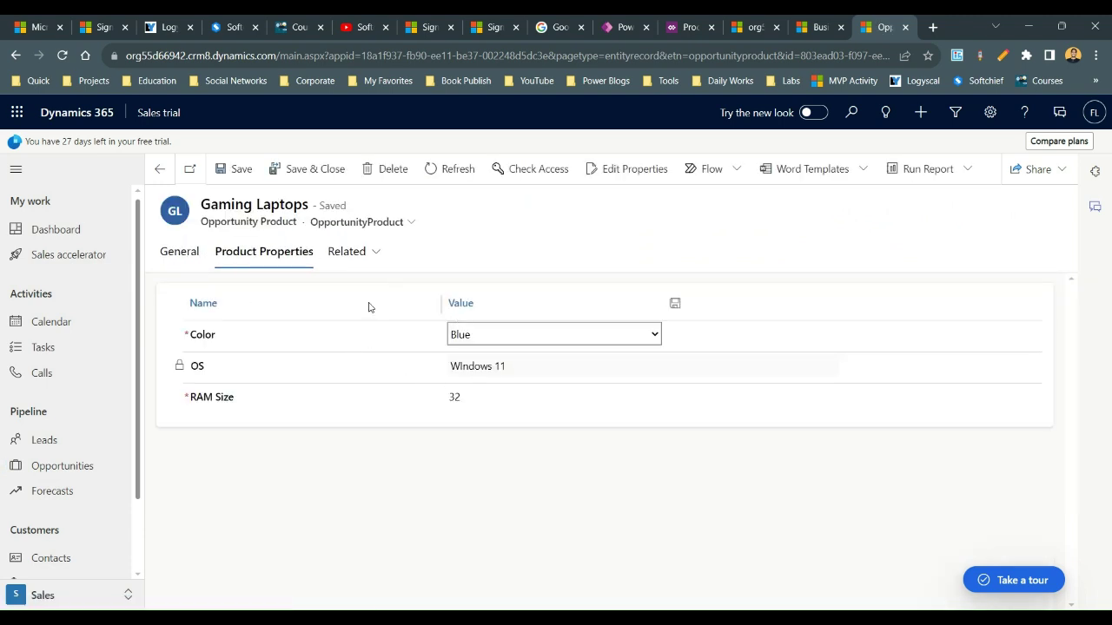
scroll(121, 365, down, 2)
scroll(129, 345, up, 2)
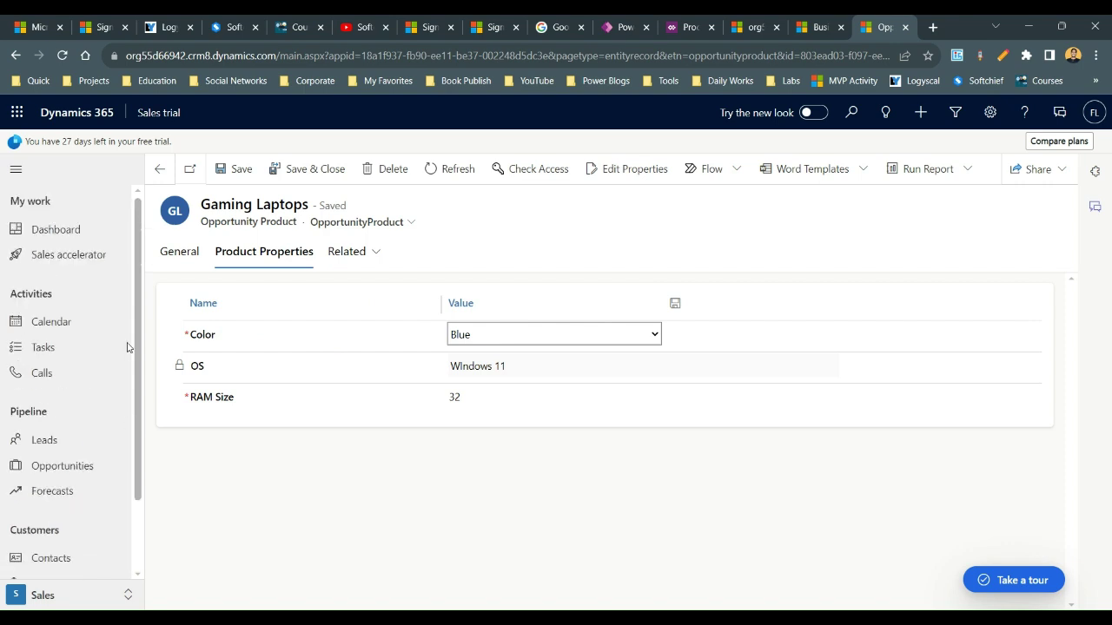